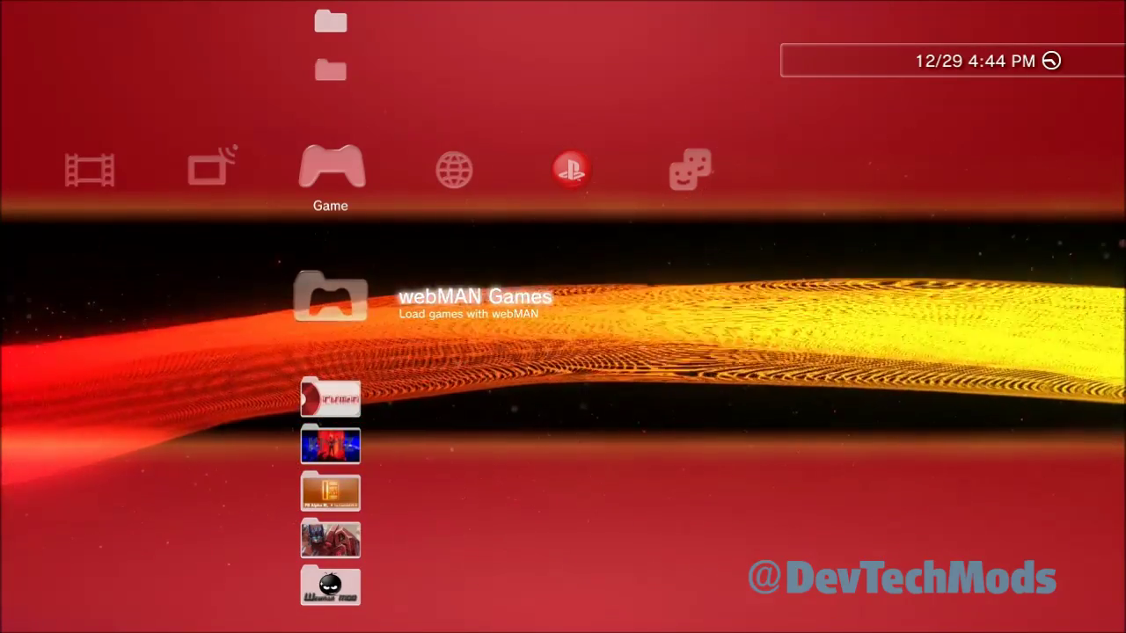
- Launch Rebug Toolbox from the CFW Tools folder in the Game category
{"action": "key", "text": "Down"}
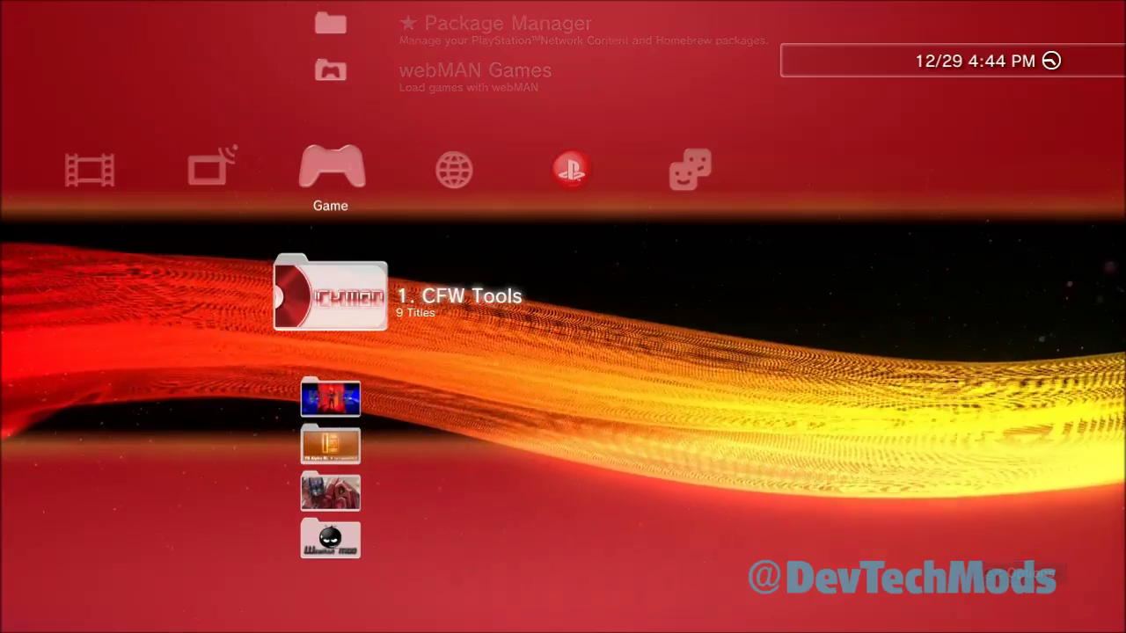
{"action": "key", "text": "Return"}
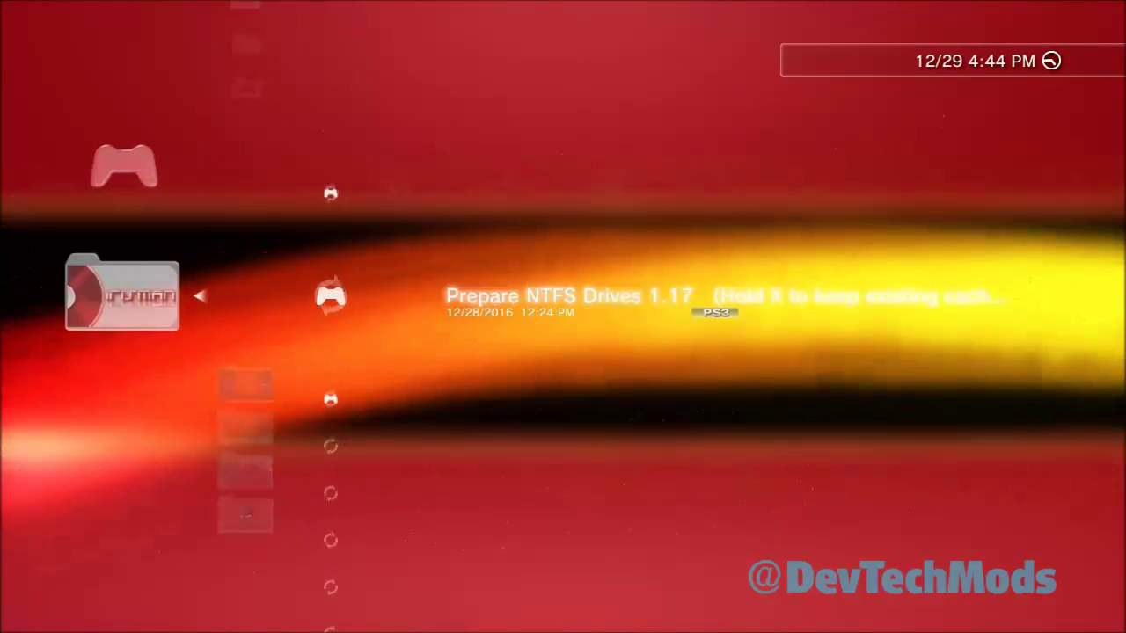
{"action": "key", "text": "Down"}
{"action": "key", "text": "Down"}
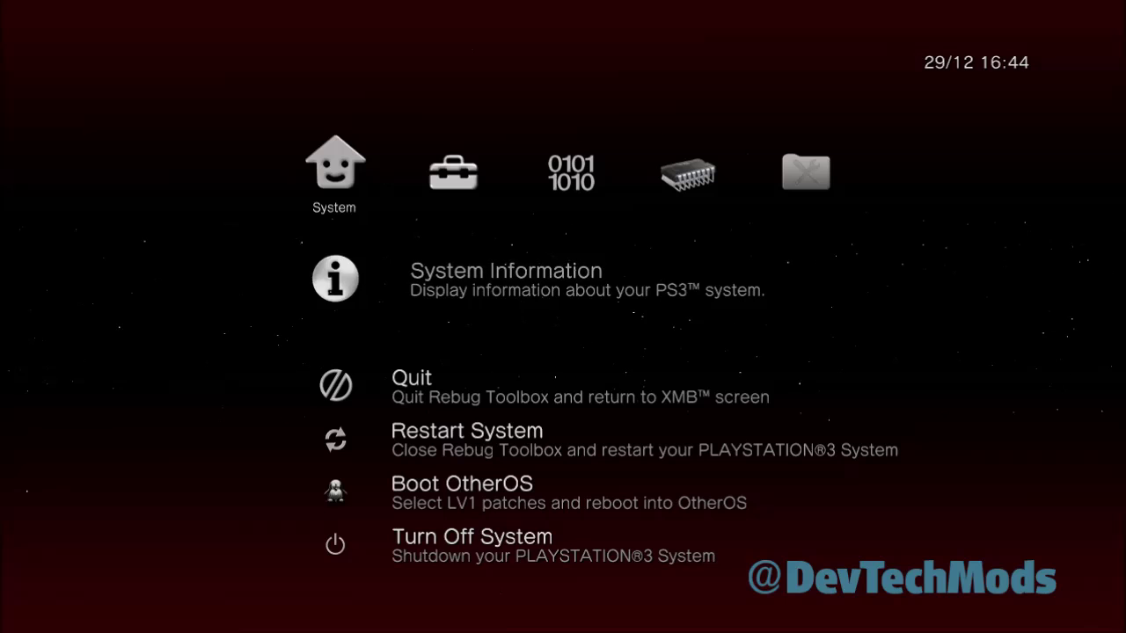
- Check the COBRA Mode, PS2 Emulator and webMAN toggles among the Selector settings
{"action": "key", "text": "Right"}
{"action": "key", "text": "Down"}
{"action": "key", "text": "Down"}
{"action": "key", "text": "Down"}
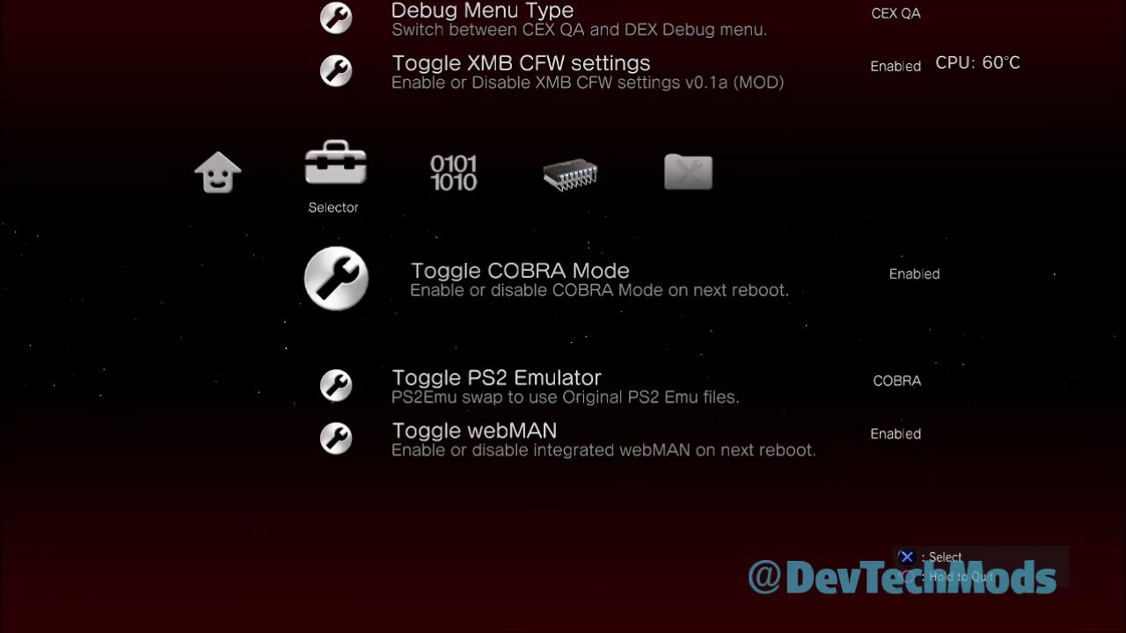
{"action": "key", "text": "Down"}
{"action": "key", "text": "Down"}
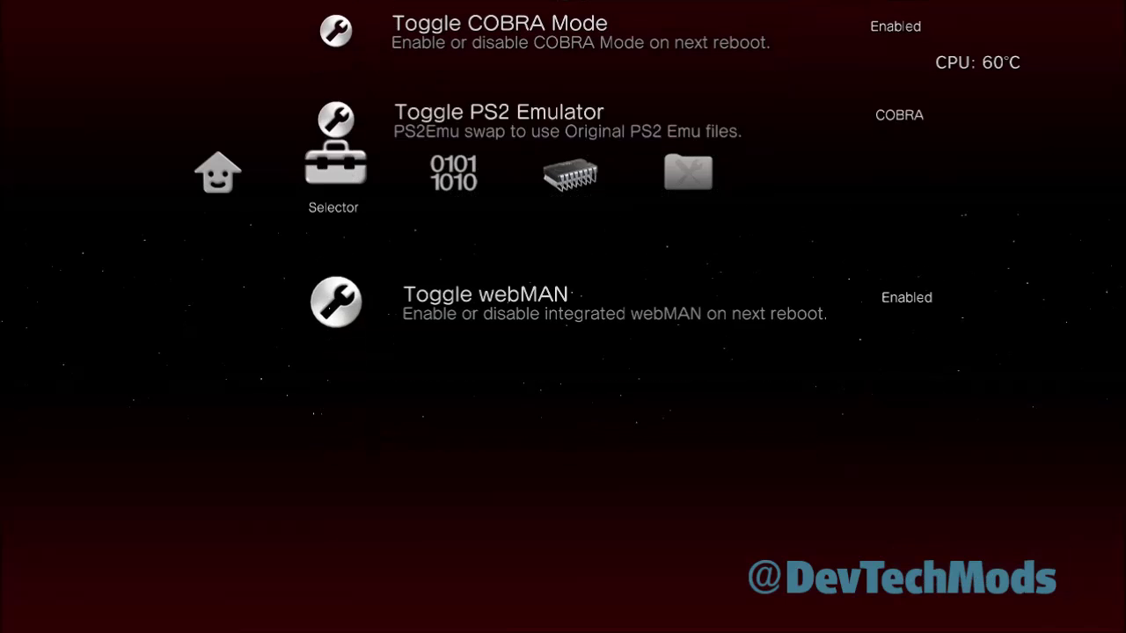
- View the Restart System choices, cancel them and quit Rebug Toolbox to the XMB screen
{"action": "key", "text": "Left"}
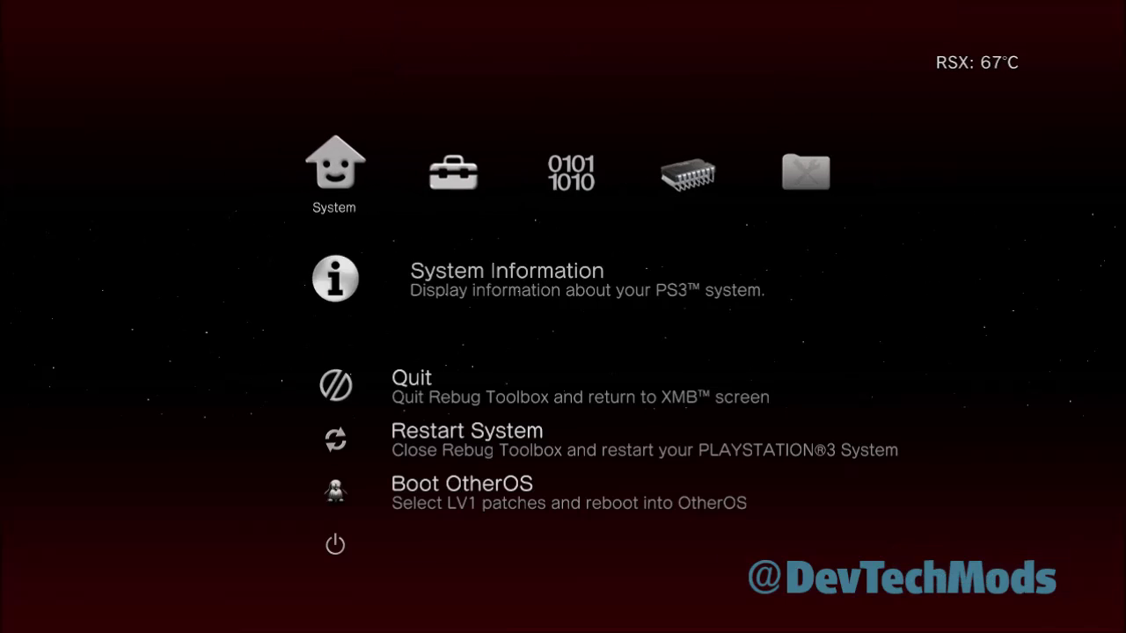
{"action": "key", "text": "Down"}
{"action": "key", "text": "Down"}
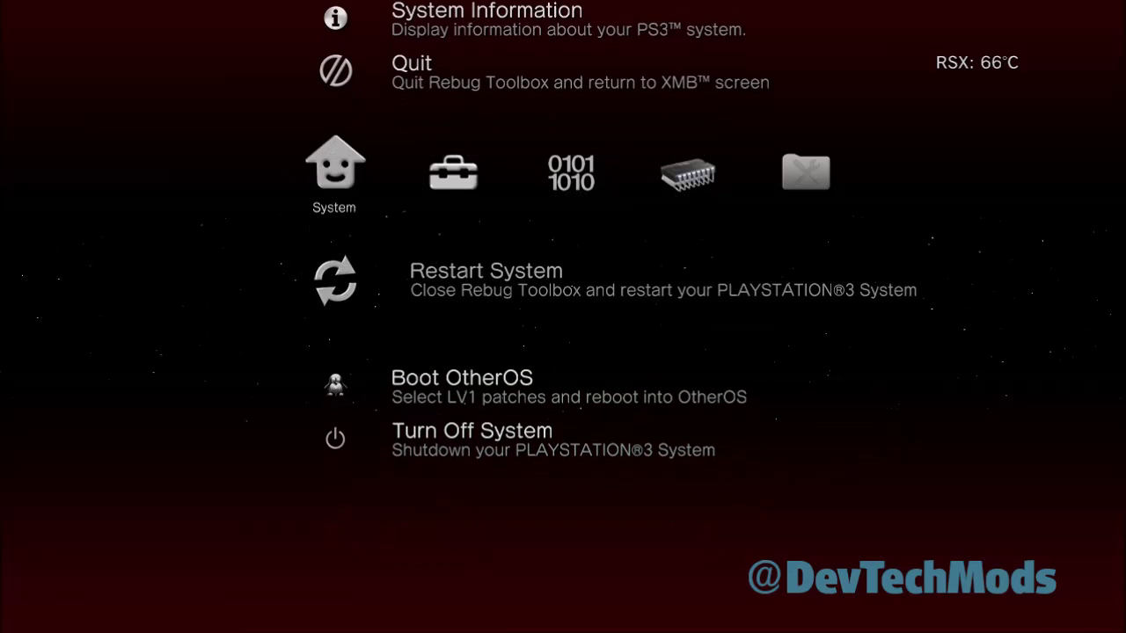
{"action": "key", "text": "Return"}
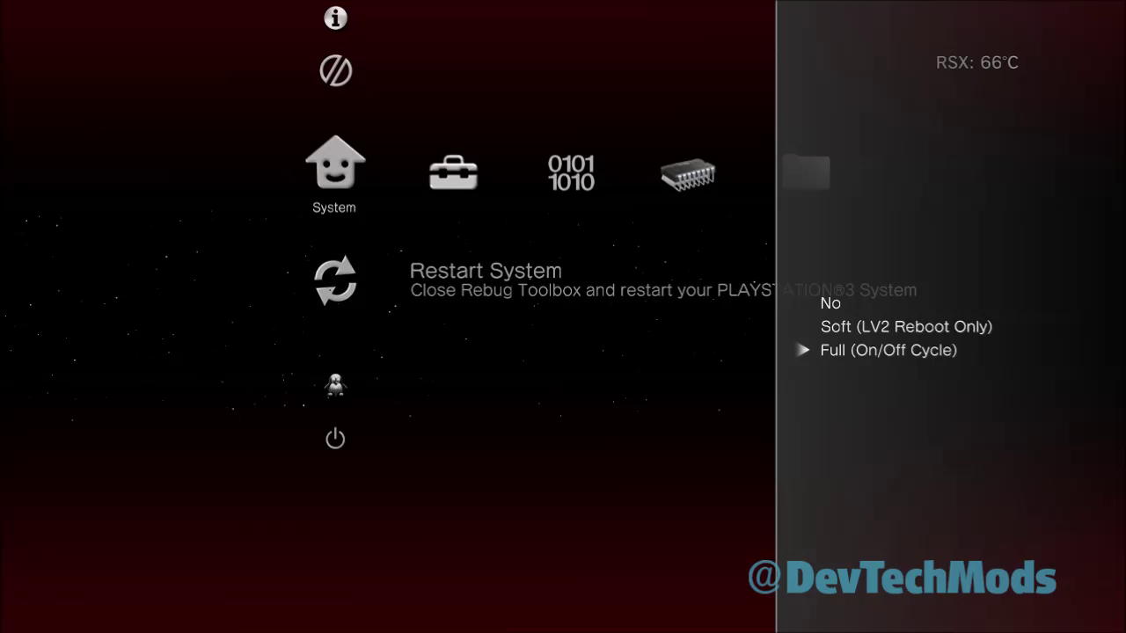
{"action": "key", "text": "Escape"}
{"action": "key", "text": "Up"}
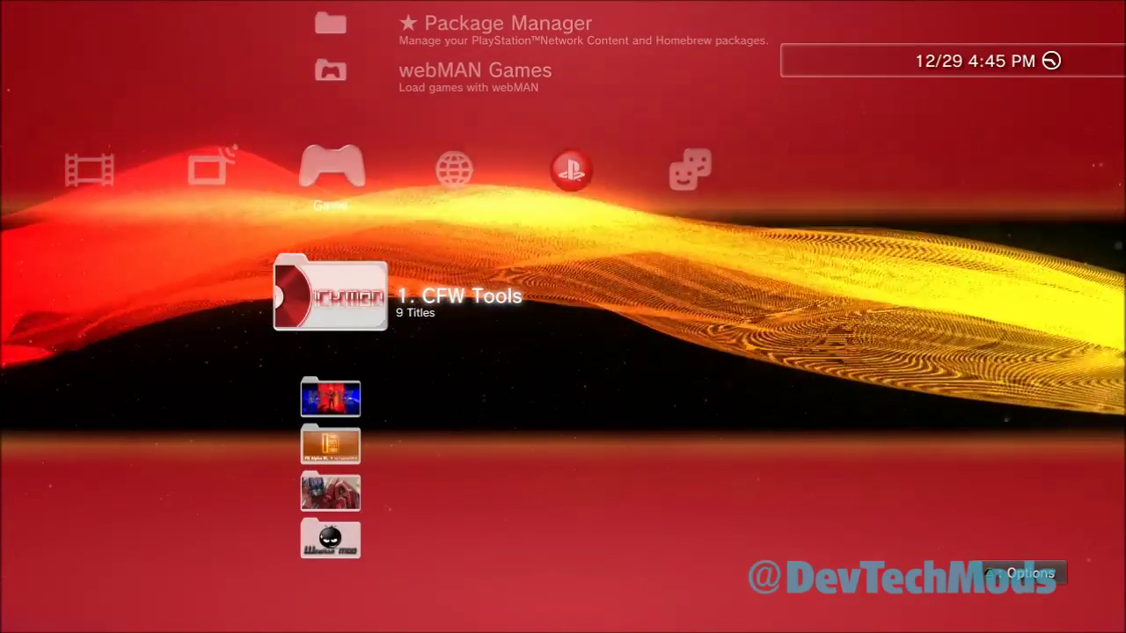
{"action": "key", "text": "Up"}
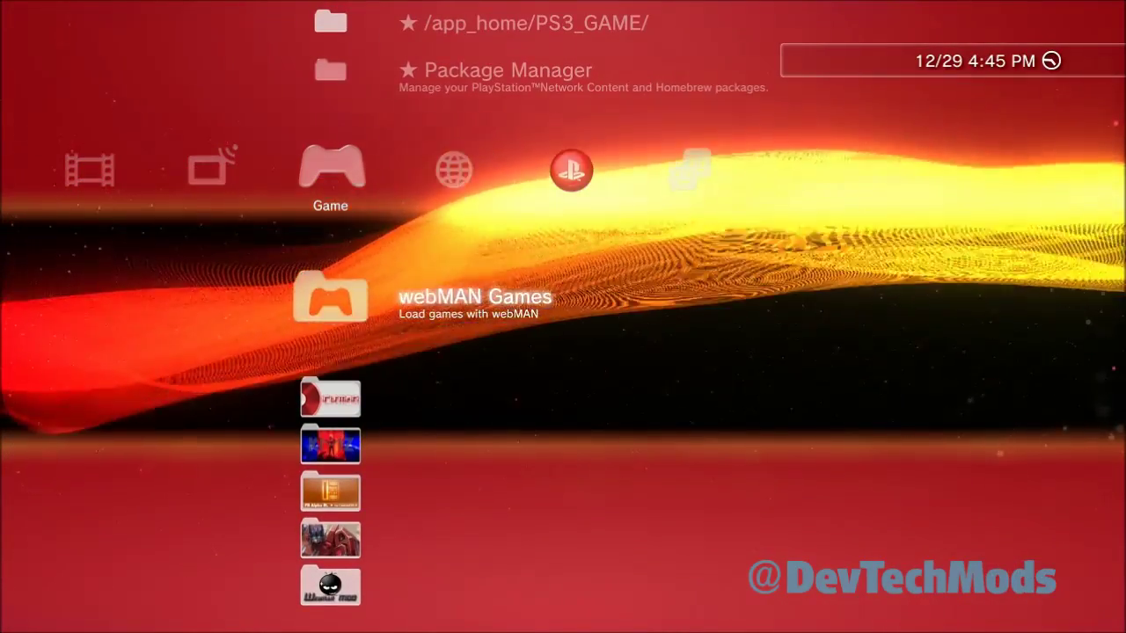
{"action": "key", "text": "Up"}
{"action": "key", "text": "Down"}
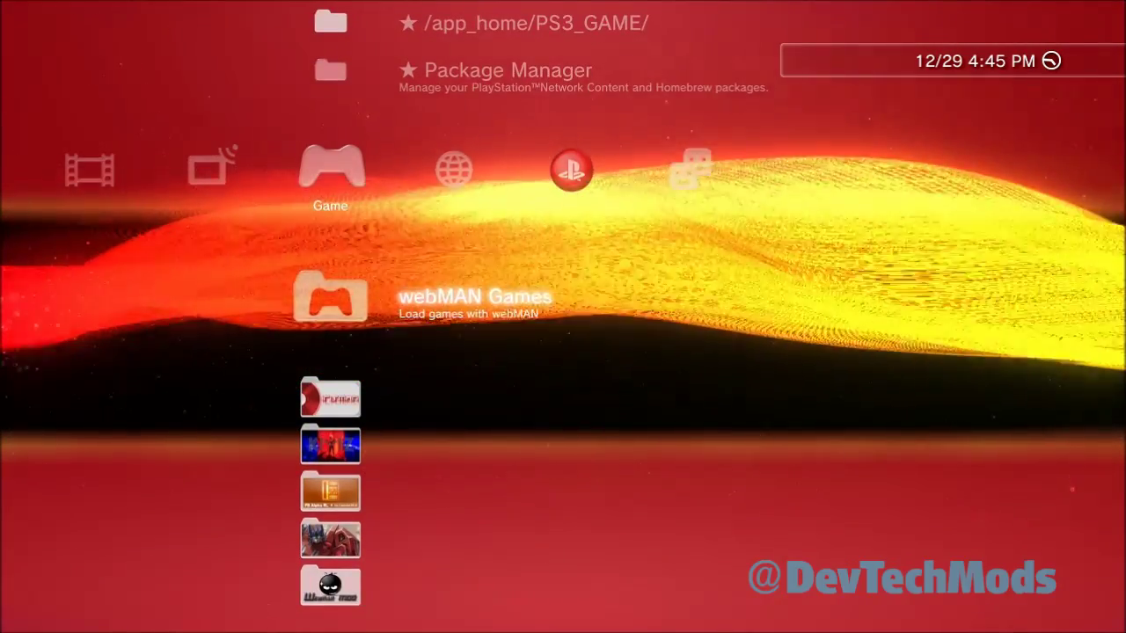
{"action": "key", "text": "Down"}
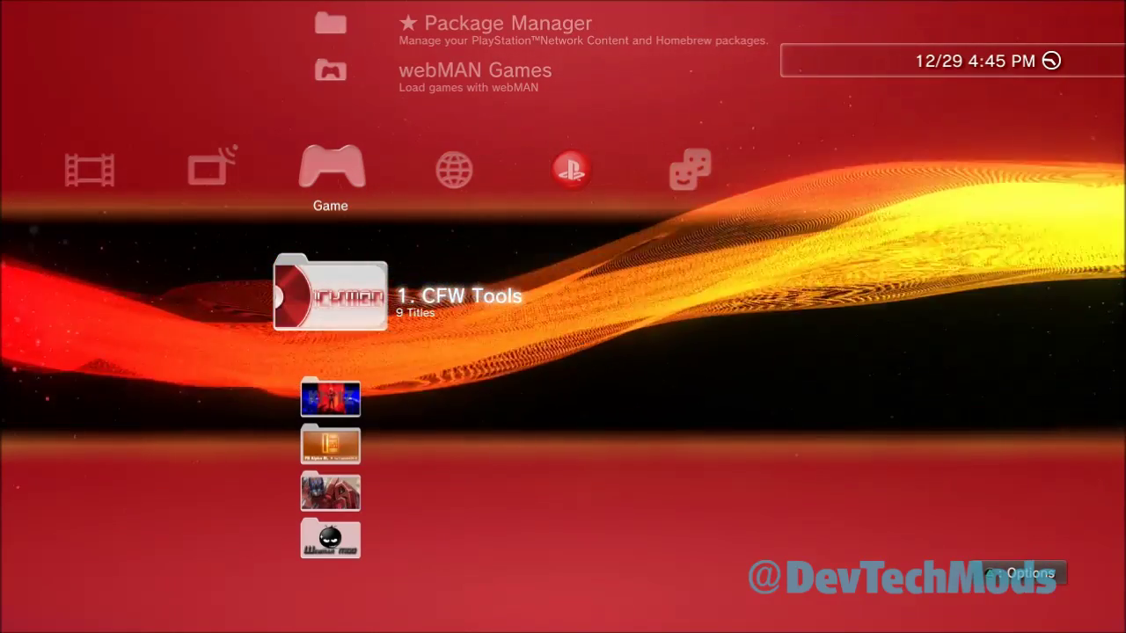
{"action": "key", "text": "Return"}
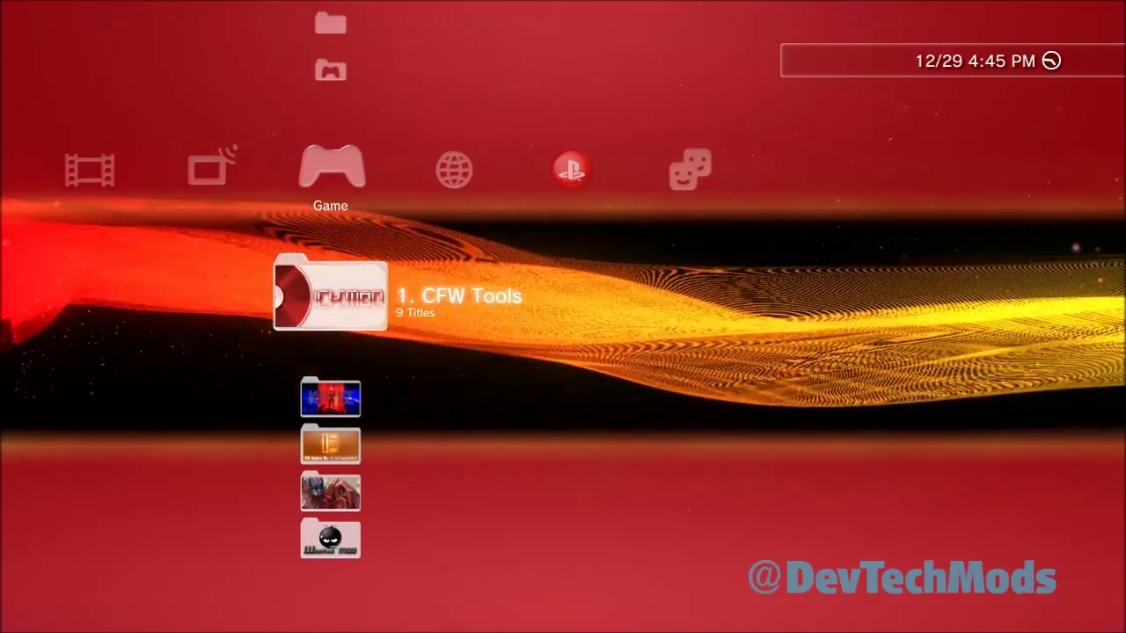
{"action": "key", "text": "Up"}
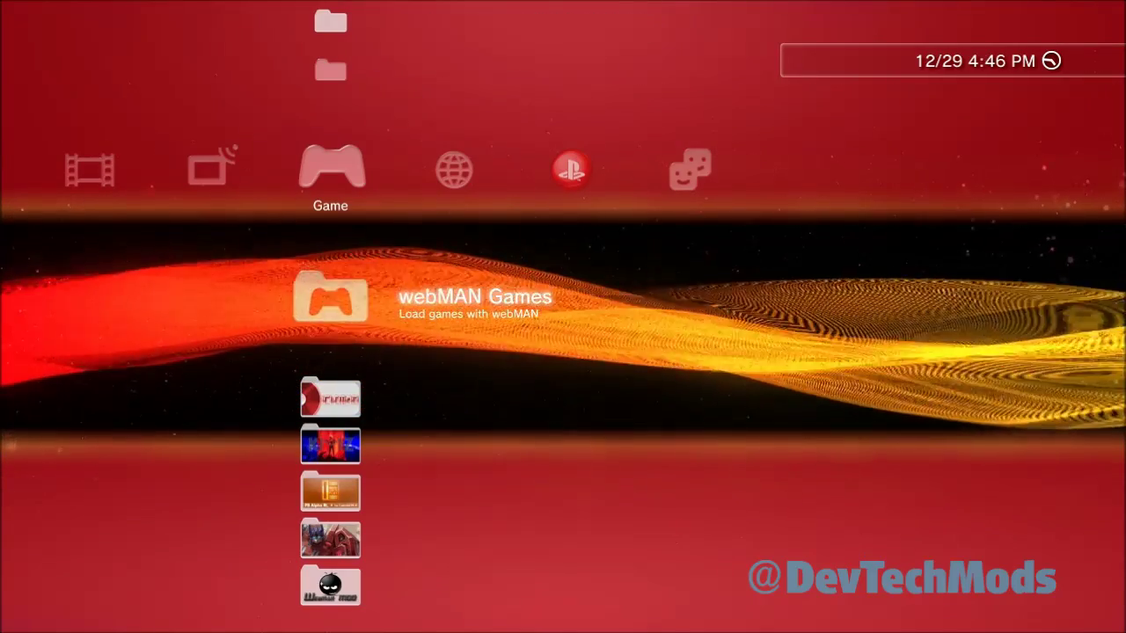
- Look through the CFW Tools folder, and open the webMAN MOD folder containing the Updater
{"action": "key", "text": "Down"}
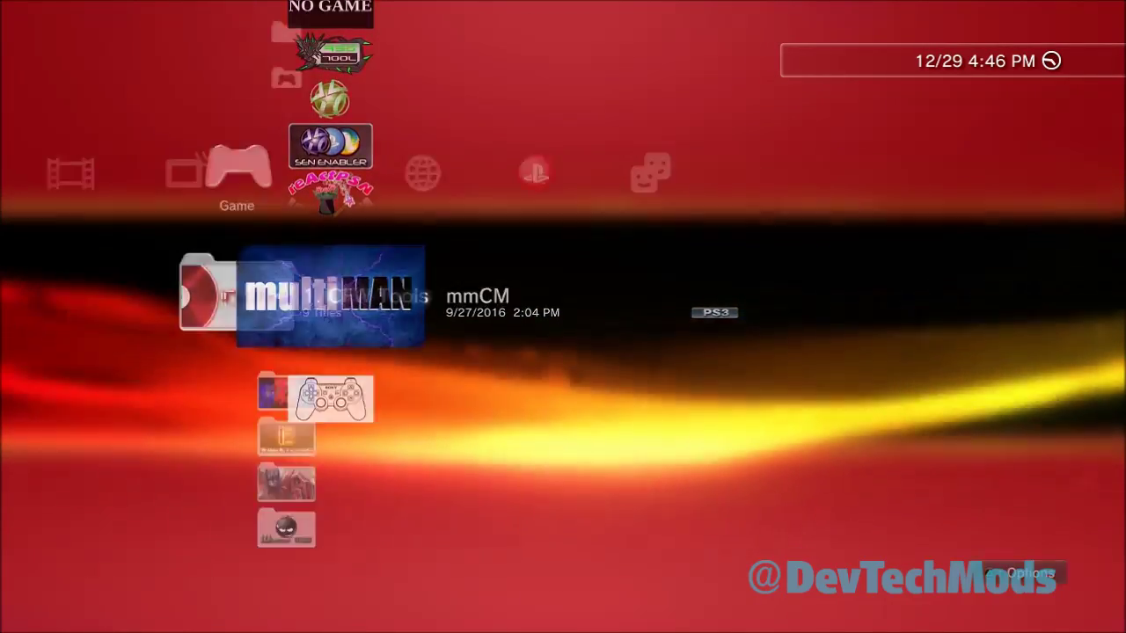
{"action": "key", "text": "Down"}
{"action": "key", "text": "Down"}
{"action": "key", "text": "Return"}
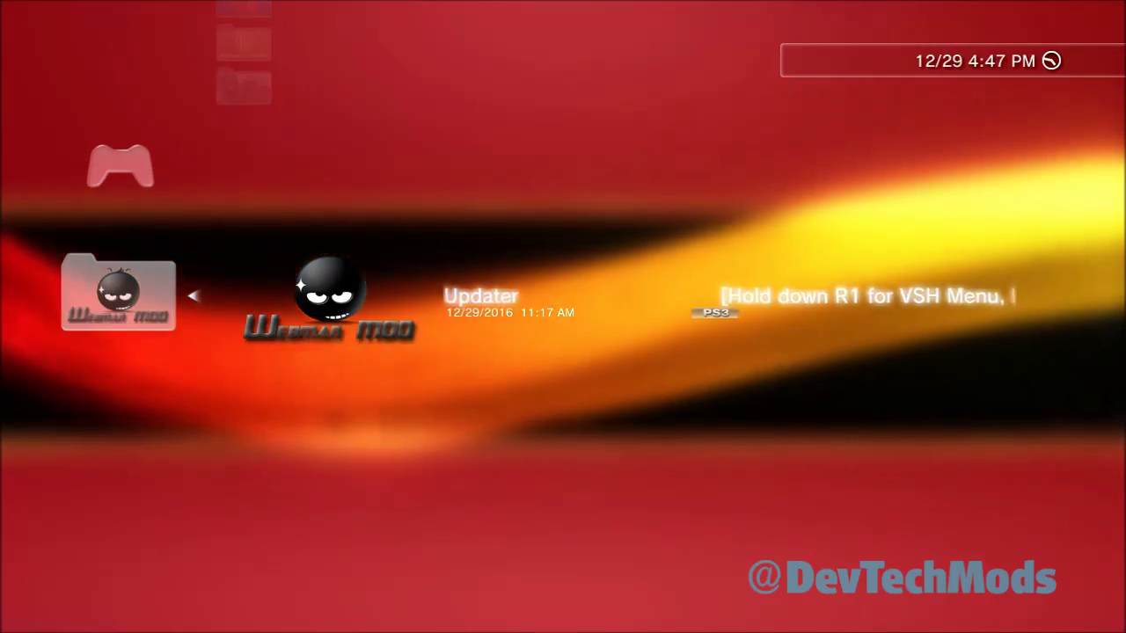
- View the Prepare NTFS Drives 1.17 entry in the CFW Tools folder and return to the Game category
{"action": "key", "text": "Escape"}
{"action": "key", "text": "Up"}
{"action": "key", "text": "Up"}
{"action": "key", "text": "Up"}
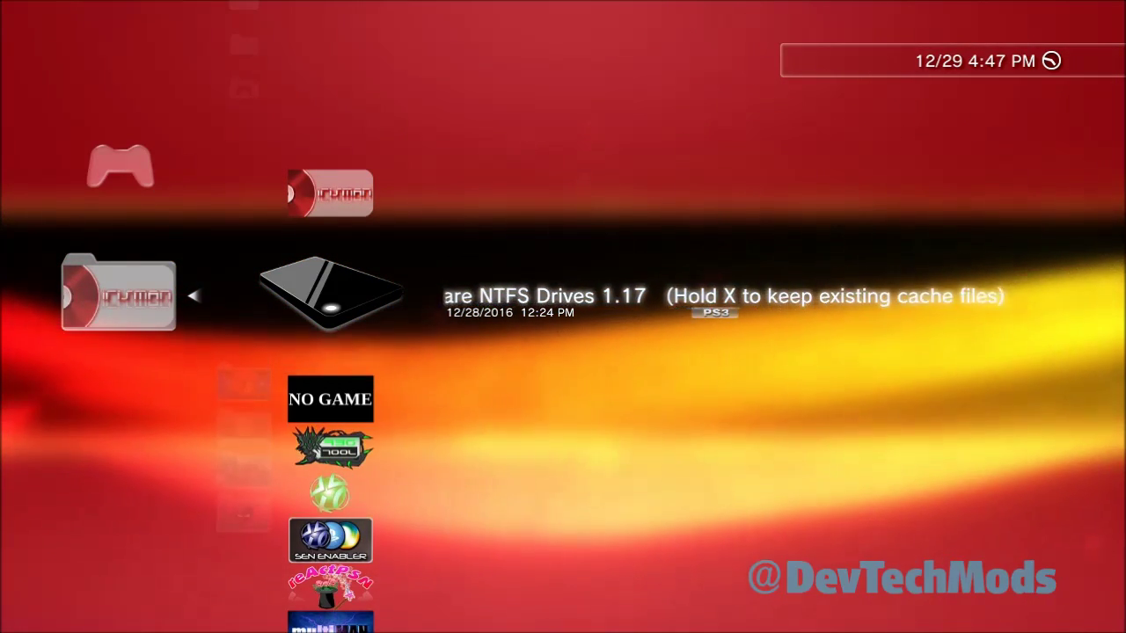
{"action": "key", "text": "Escape"}
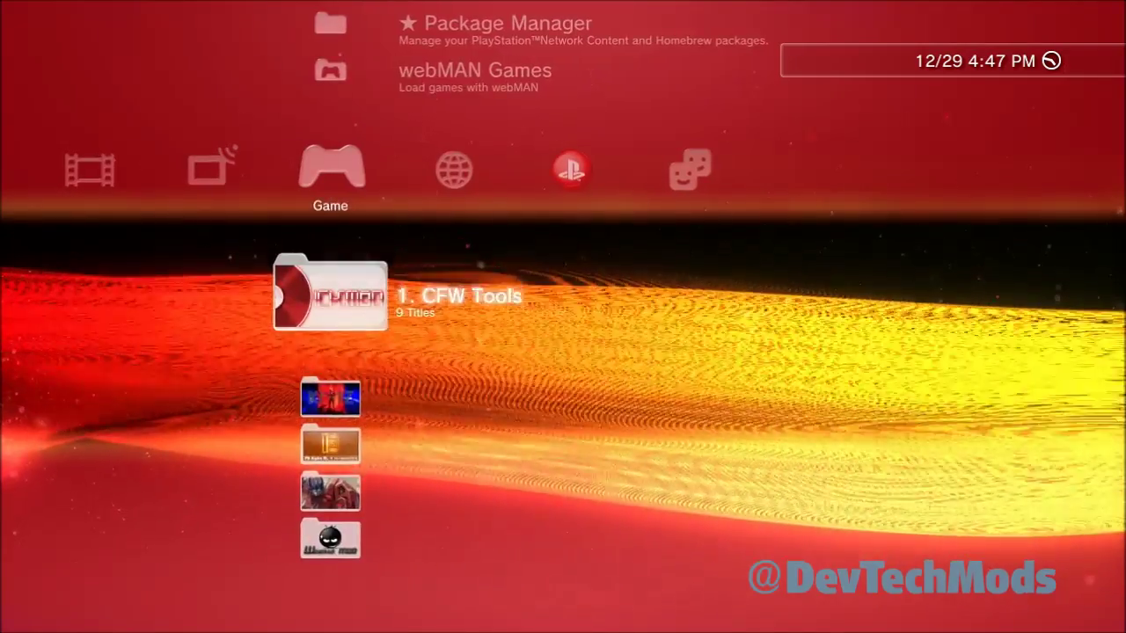
- Open the webMAN Setup page from the webMAN Games folder
{"action": "key", "text": "Up"}
{"action": "key", "text": "Up"}
{"action": "key", "text": "Down"}
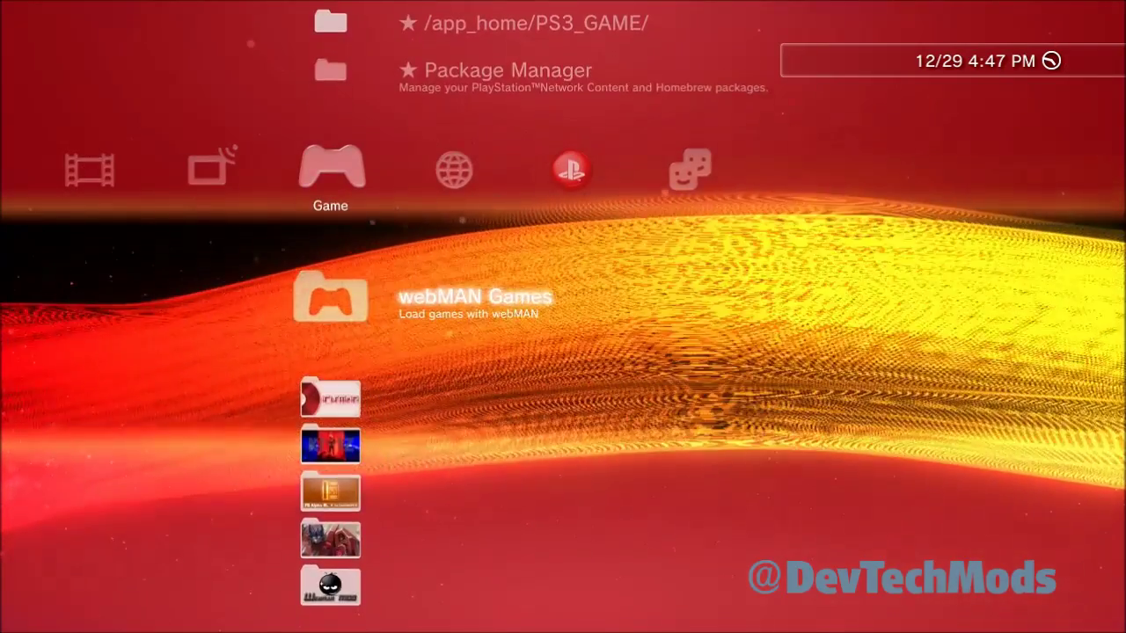
{"action": "key", "text": "Return"}
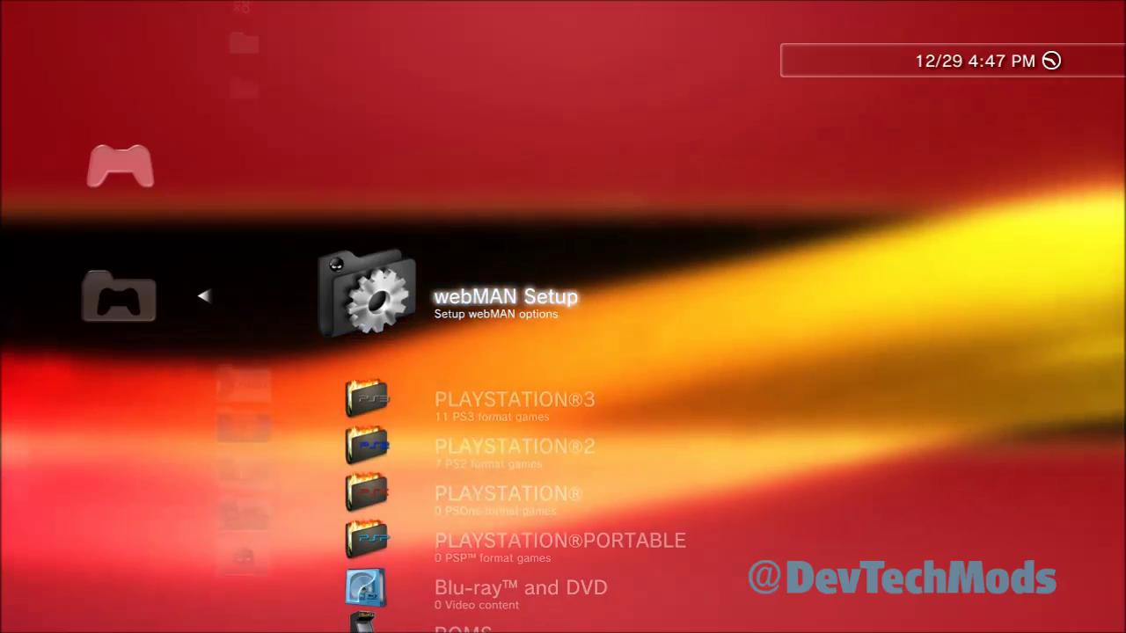
{"action": "key", "text": "Escape"}
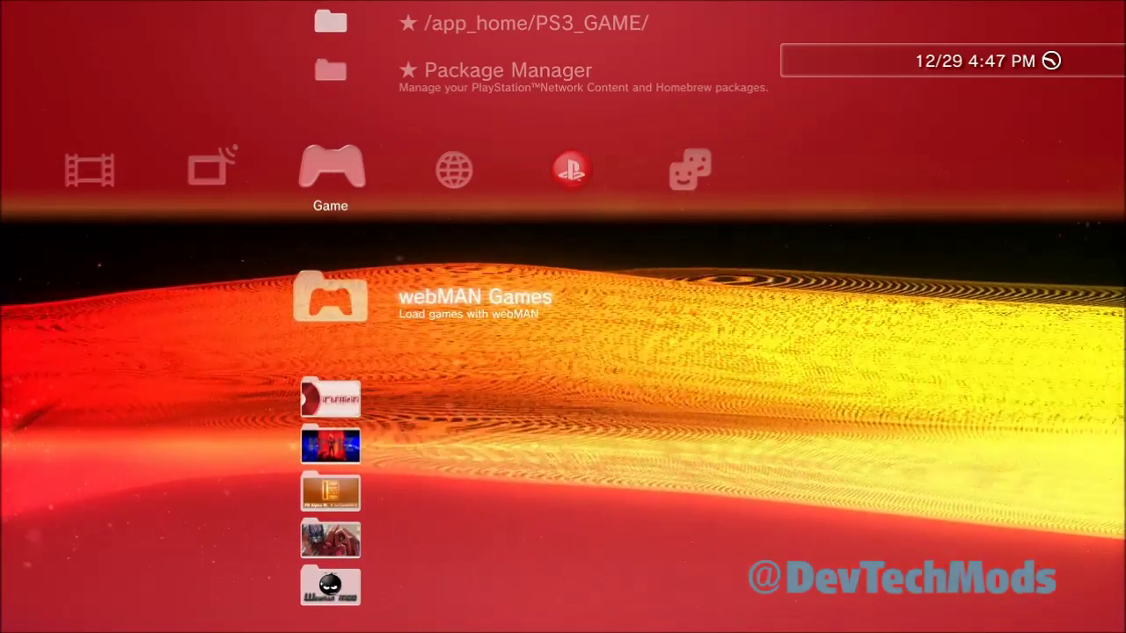
{"action": "key", "text": "Down"}
{"action": "key", "text": "Up"}
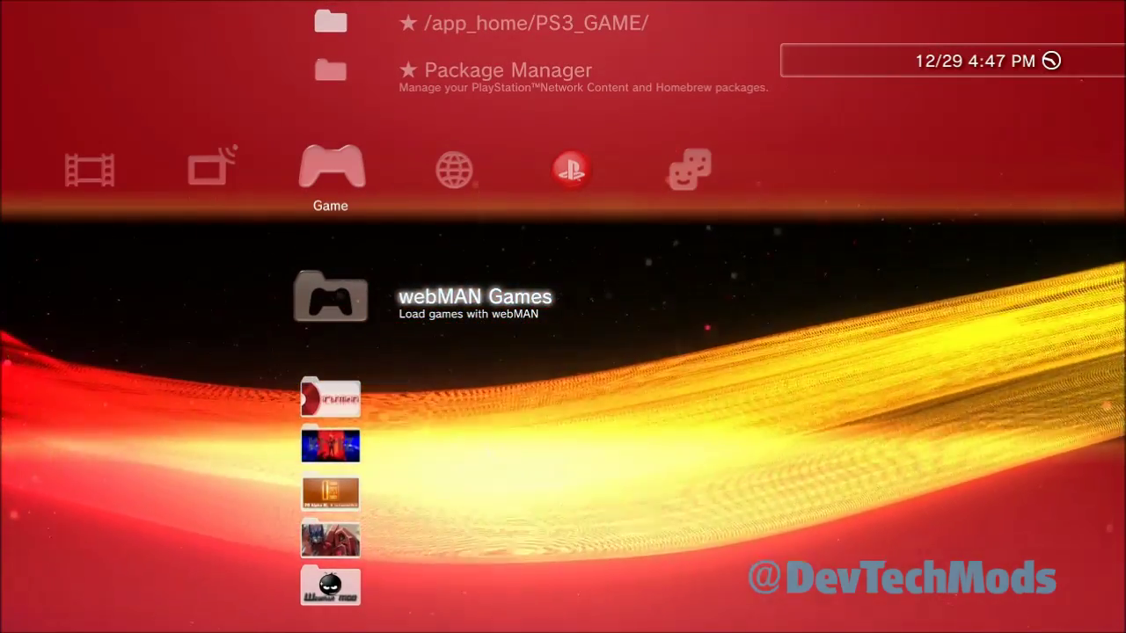
{"action": "key", "text": "Return"}
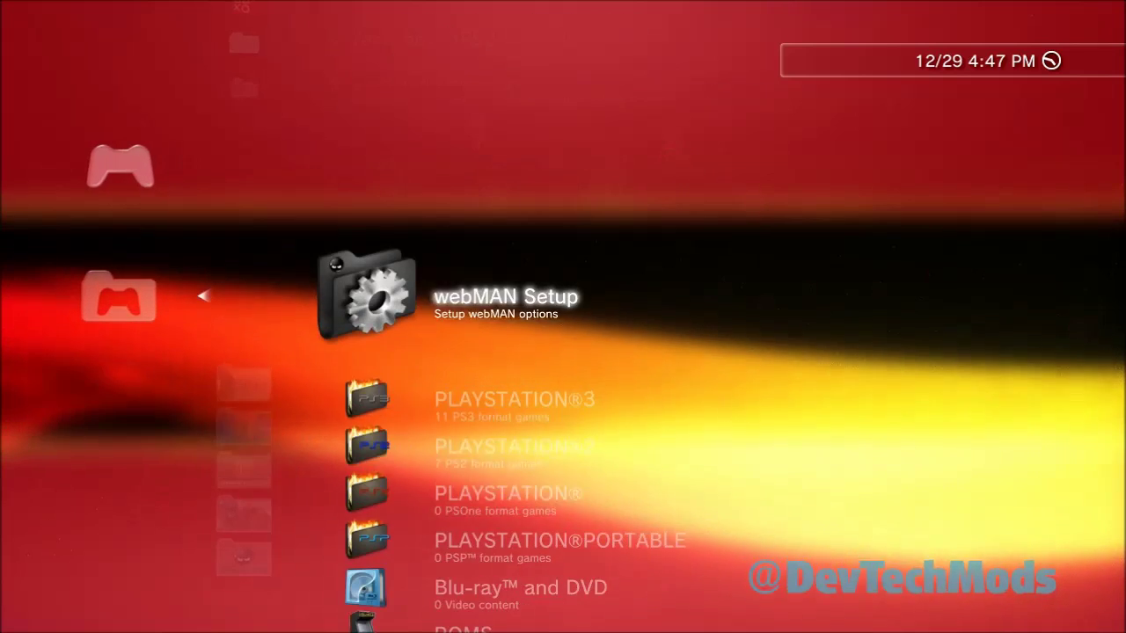
{"action": "key", "text": "Return"}
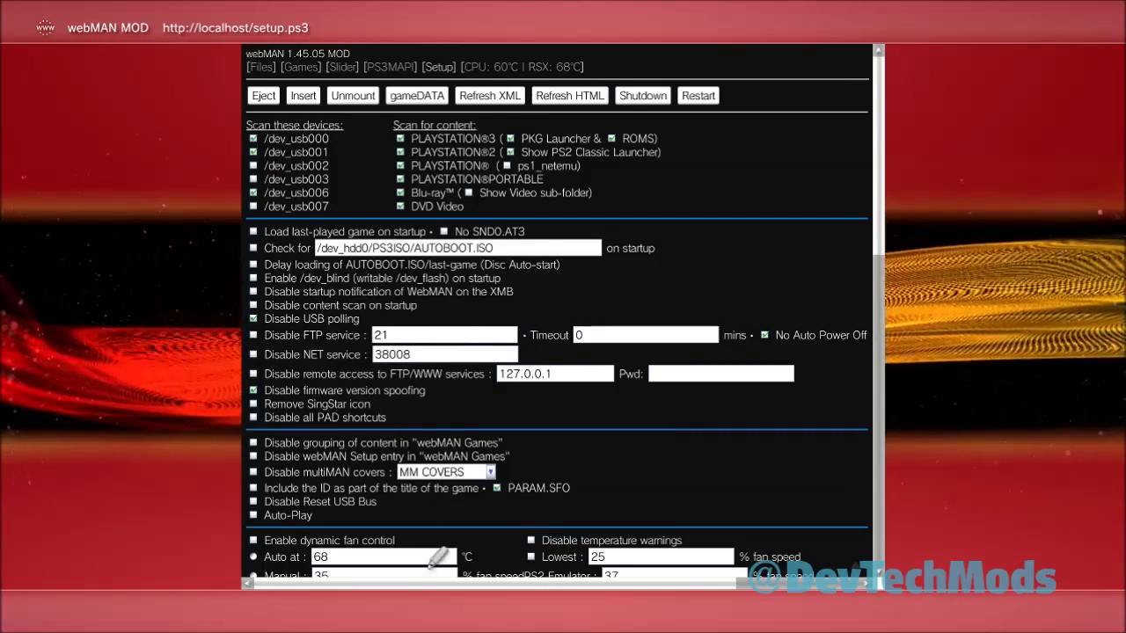
- Set the fan mode to SYSCON and the additional wait for each selected USB device to 3 sec
{"action": "scroll", "coordinate": [437, 557], "scroll_direction": "down", "scroll_amount": 1}
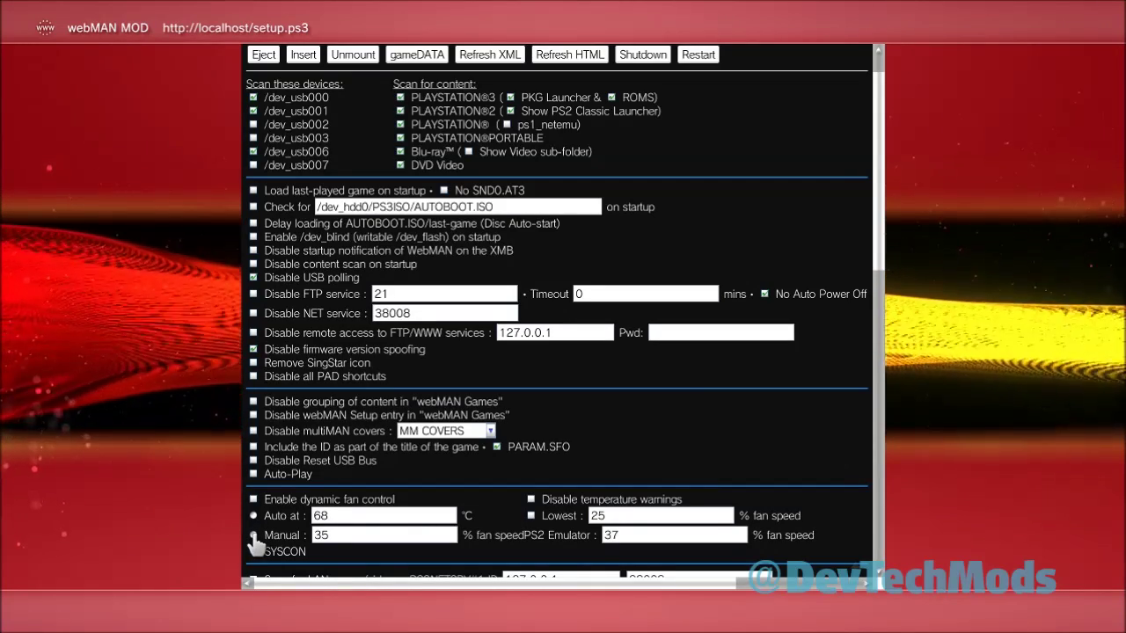
{"action": "left_click", "coordinate": [253, 552]}
{"action": "scroll", "coordinate": [255, 547], "scroll_direction": "down", "scroll_amount": 1}
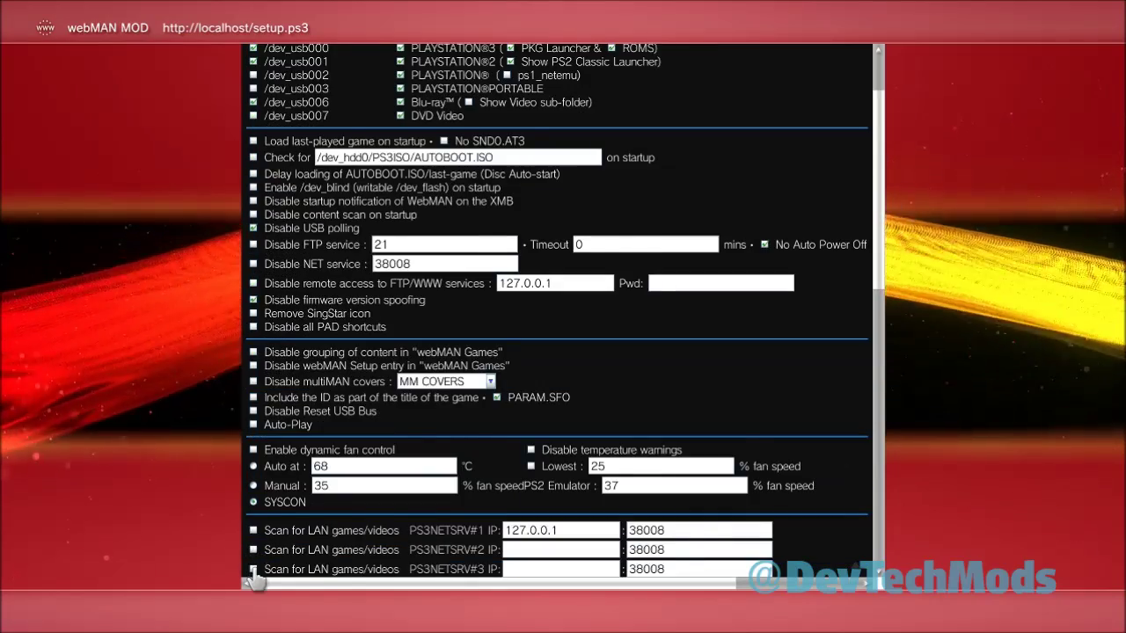
{"action": "scroll", "coordinate": [255, 572], "scroll_direction": "down", "scroll_amount": 4}
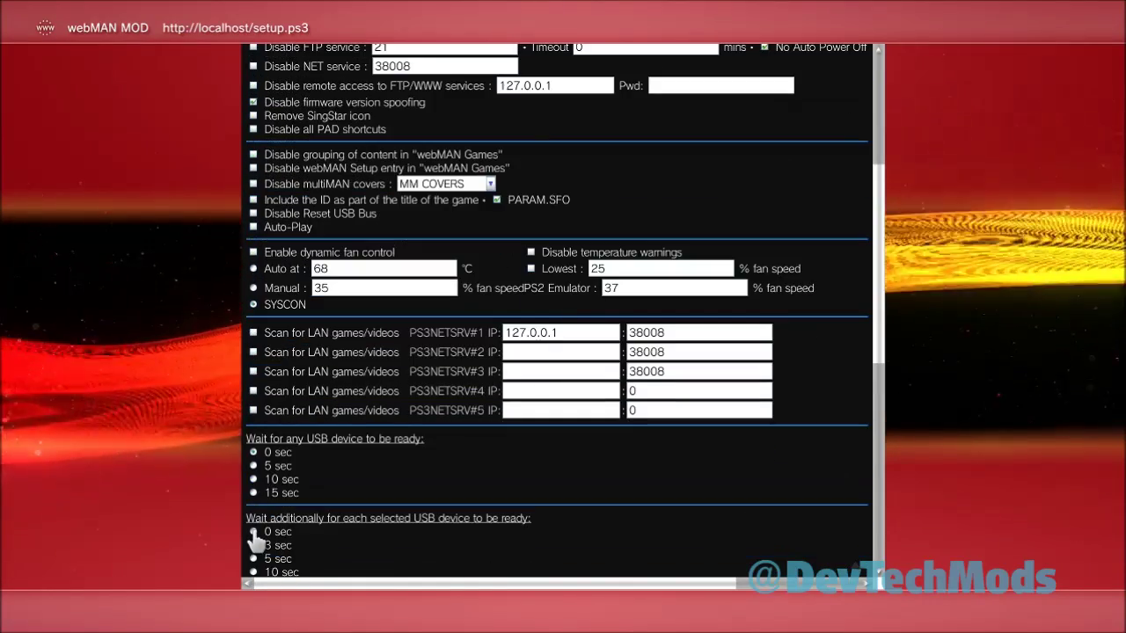
{"action": "left_click", "coordinate": [253, 545]}
- Select Max (1280KB) as the plugin memory usage
{"action": "scroll", "coordinate": [254, 563], "scroll_direction": "down", "scroll_amount": 4}
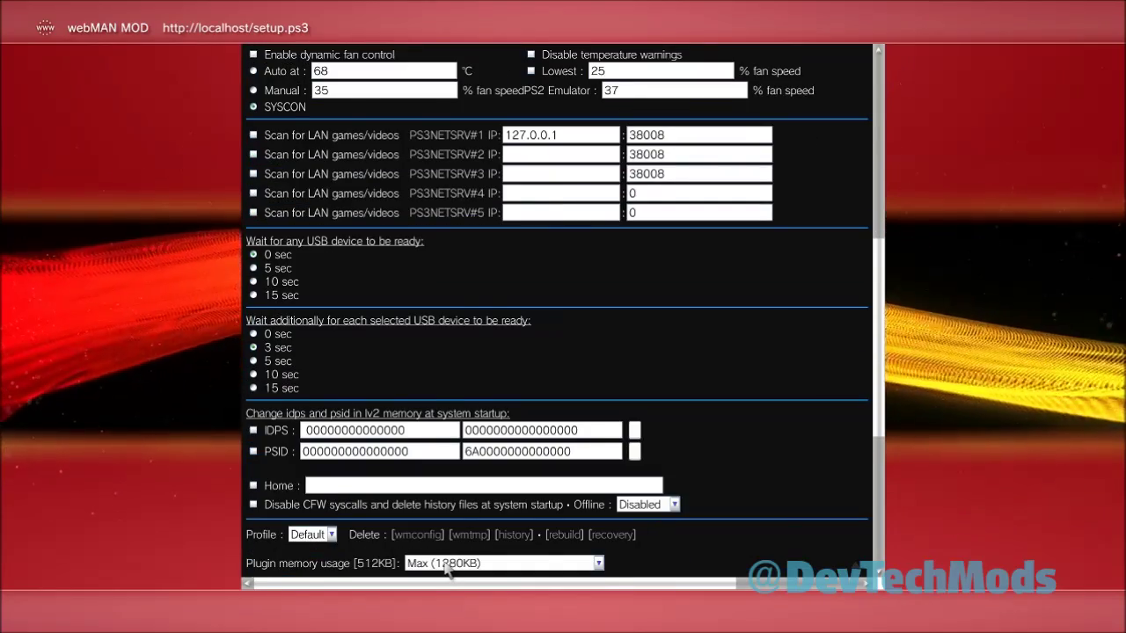
{"action": "scroll", "coordinate": [447, 570], "scroll_direction": "up", "scroll_amount": 7}
{"action": "scroll", "coordinate": [446, 572], "scroll_direction": "right", "scroll_amount": 1}
{"action": "scroll", "coordinate": [447, 572], "scroll_direction": "up", "scroll_amount": 3}
{"action": "scroll", "coordinate": [447, 572], "scroll_direction": "left", "scroll_amount": 1}
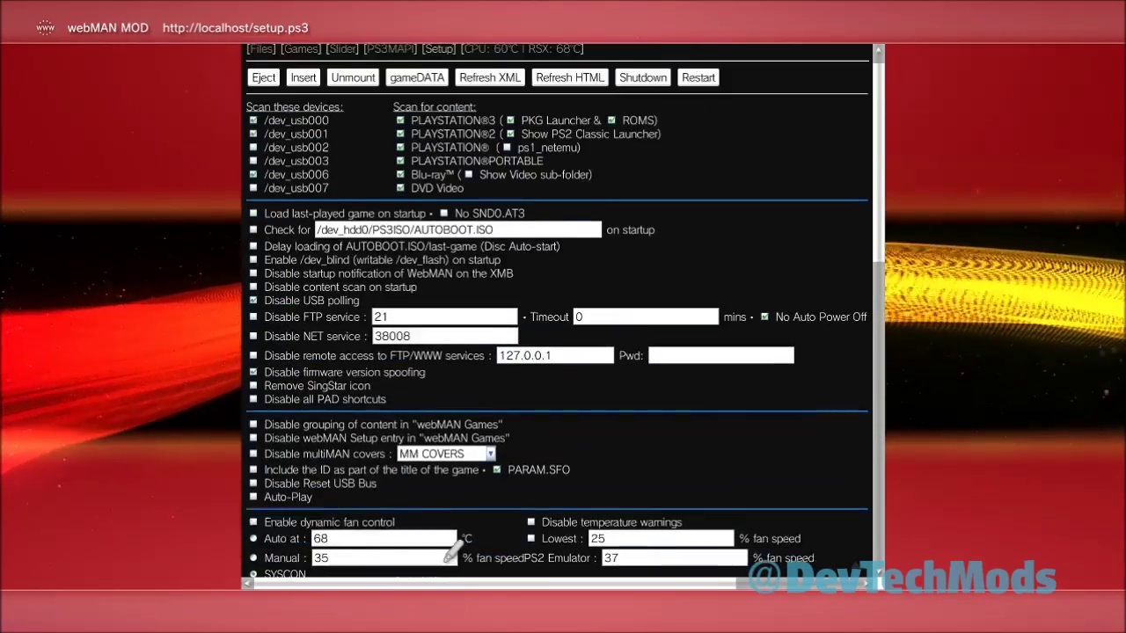
{"action": "scroll", "coordinate": [453, 560], "scroll_direction": "down", "scroll_amount": 7}
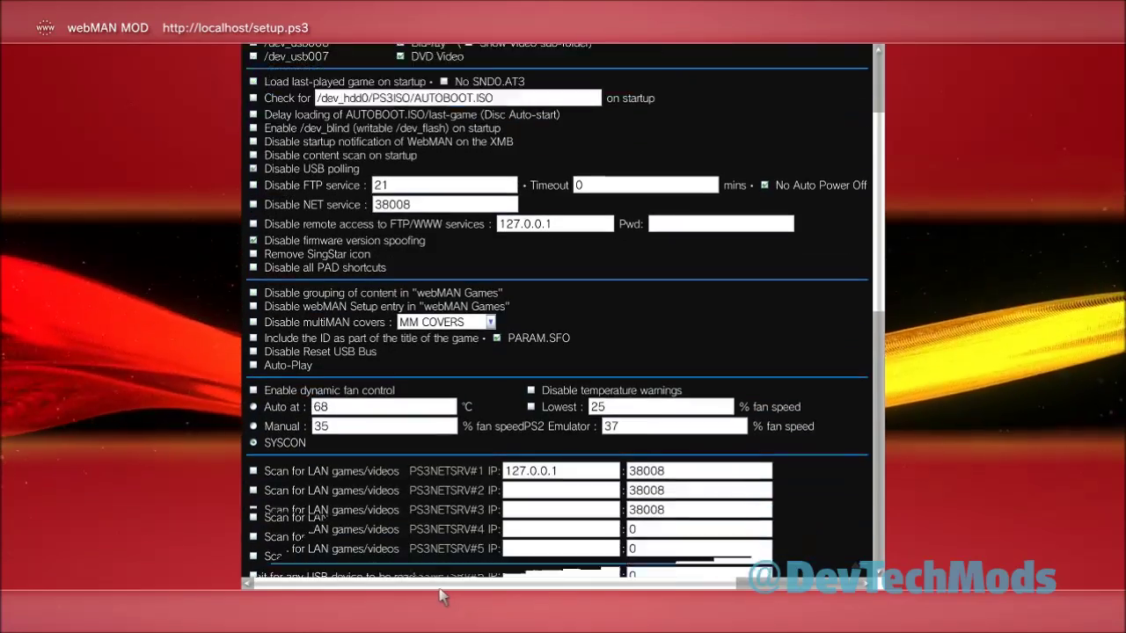
{"action": "scroll", "coordinate": [440, 590], "scroll_direction": "down", "scroll_amount": 2}
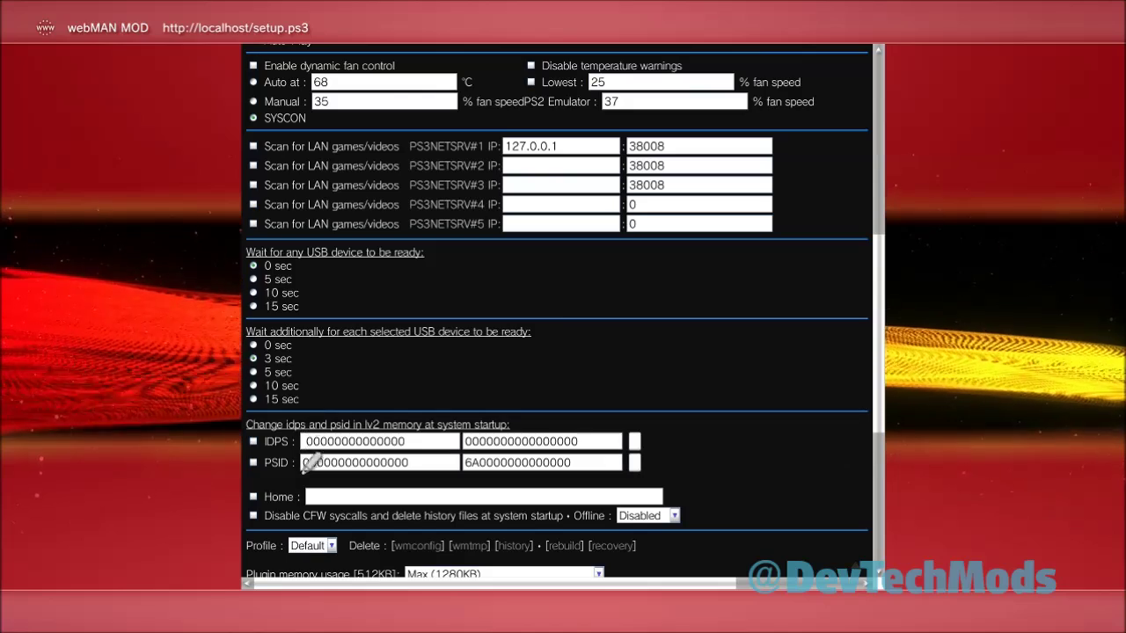
{"action": "scroll", "coordinate": [303, 592], "scroll_direction": "down", "scroll_amount": 2}
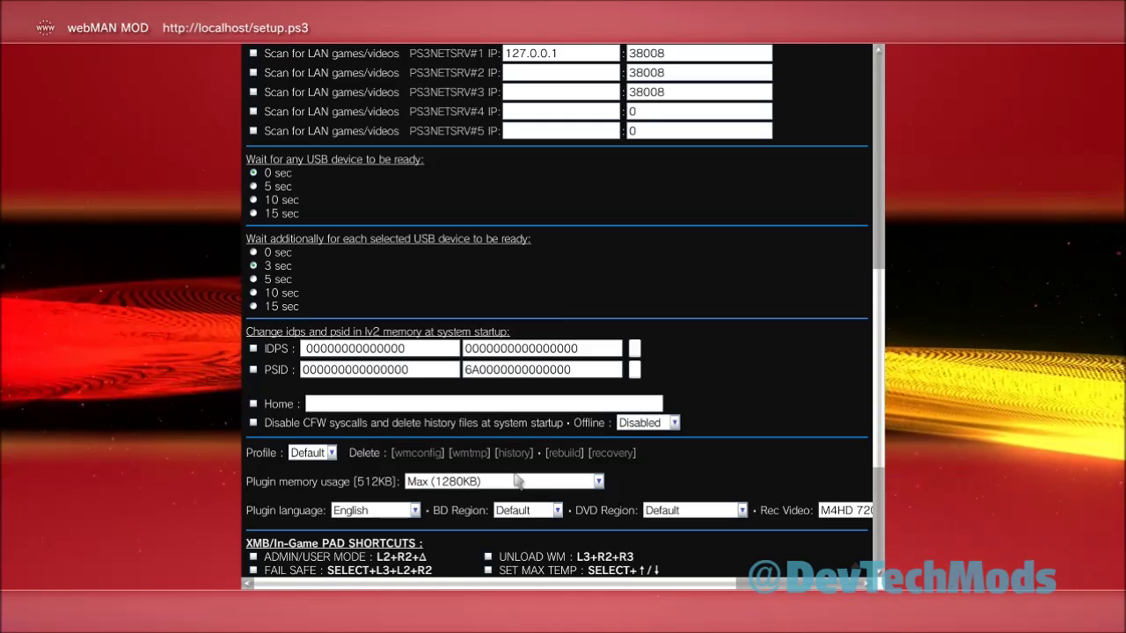
{"action": "left_click", "coordinate": [518, 481]}
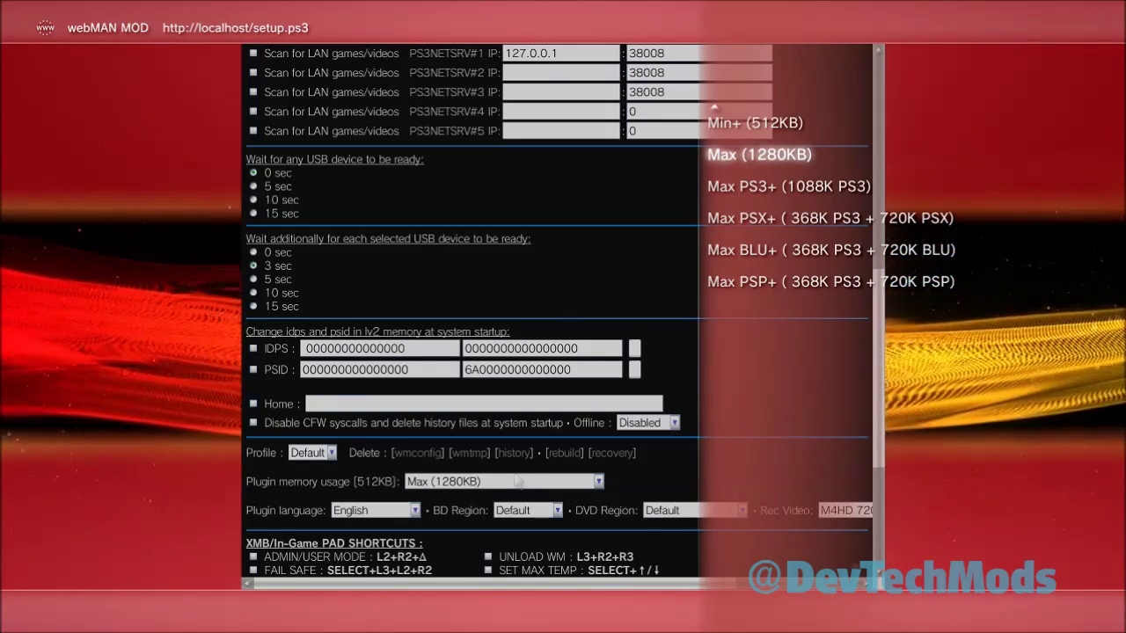
{"action": "key", "text": "Return"}
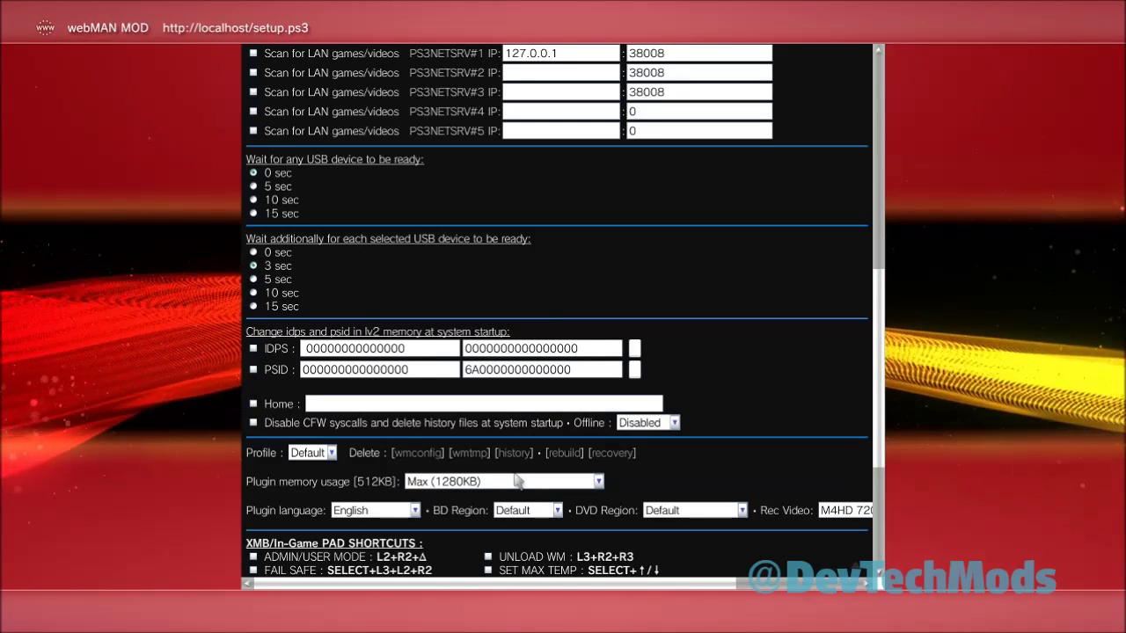
- Save the webMAN MOD settings and close the browser
{"action": "scroll", "coordinate": [488, 563], "scroll_direction": "down", "scroll_amount": 5}
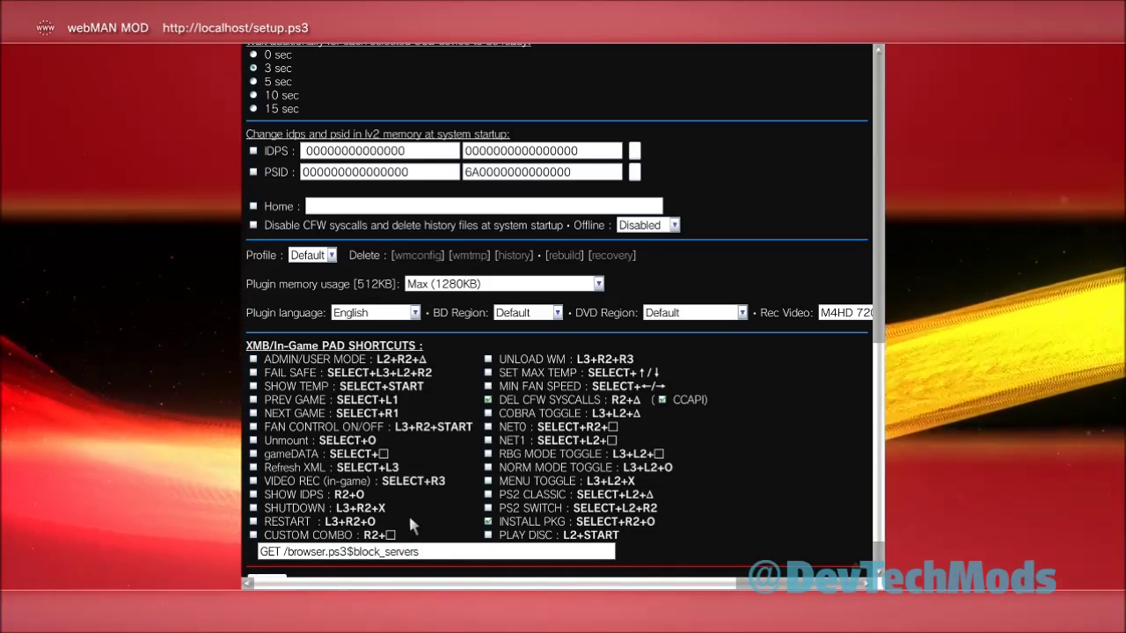
{"action": "scroll", "coordinate": [315, 596], "scroll_direction": "down", "scroll_amount": 1}
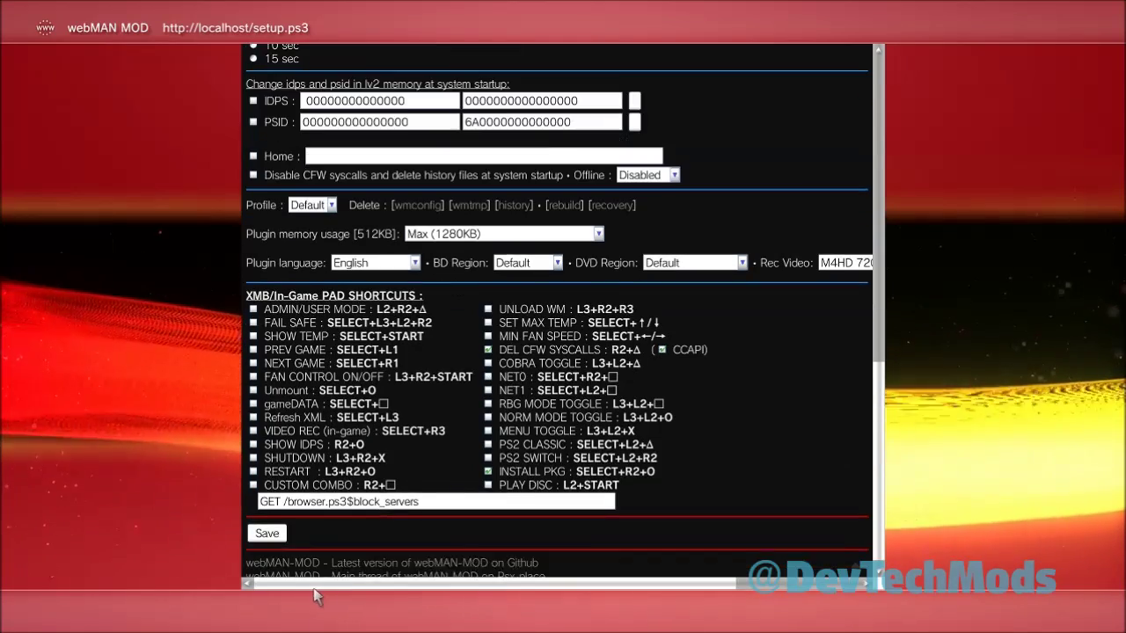
{"action": "scroll", "coordinate": [315, 596], "scroll_direction": "down", "scroll_amount": 1}
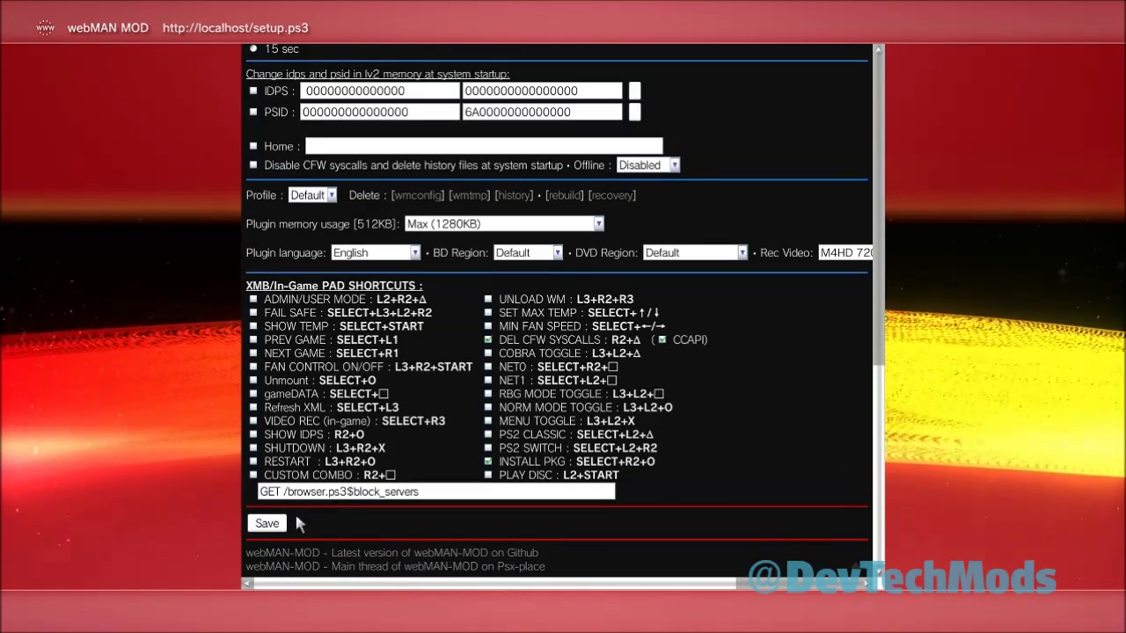
{"action": "left_click", "coordinate": [253, 526]}
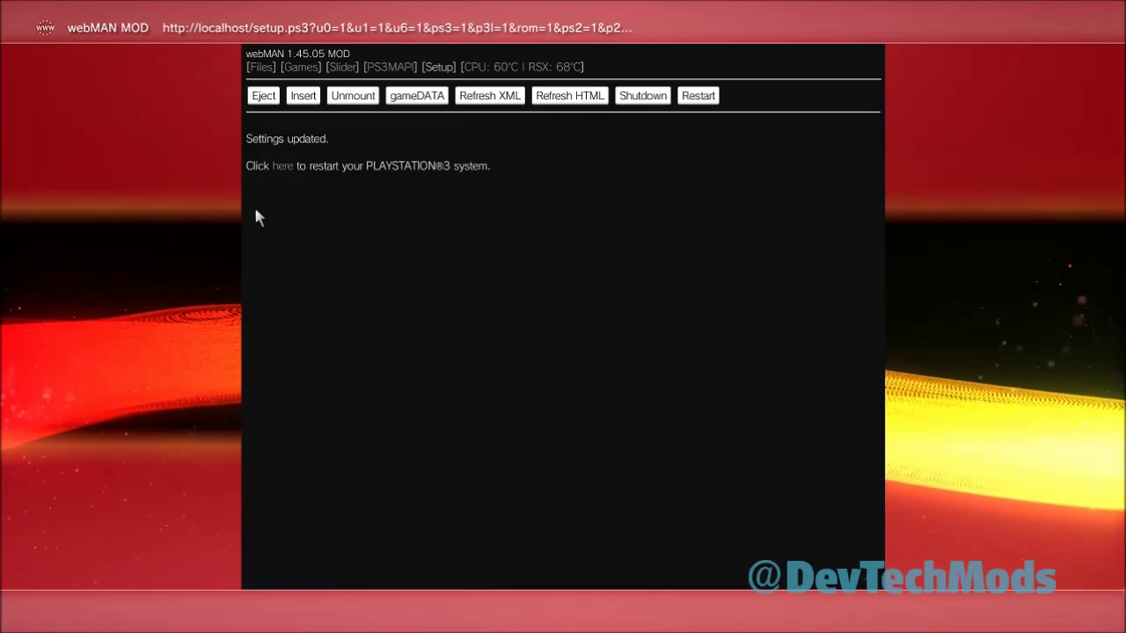
{"action": "key", "text": "Escape"}
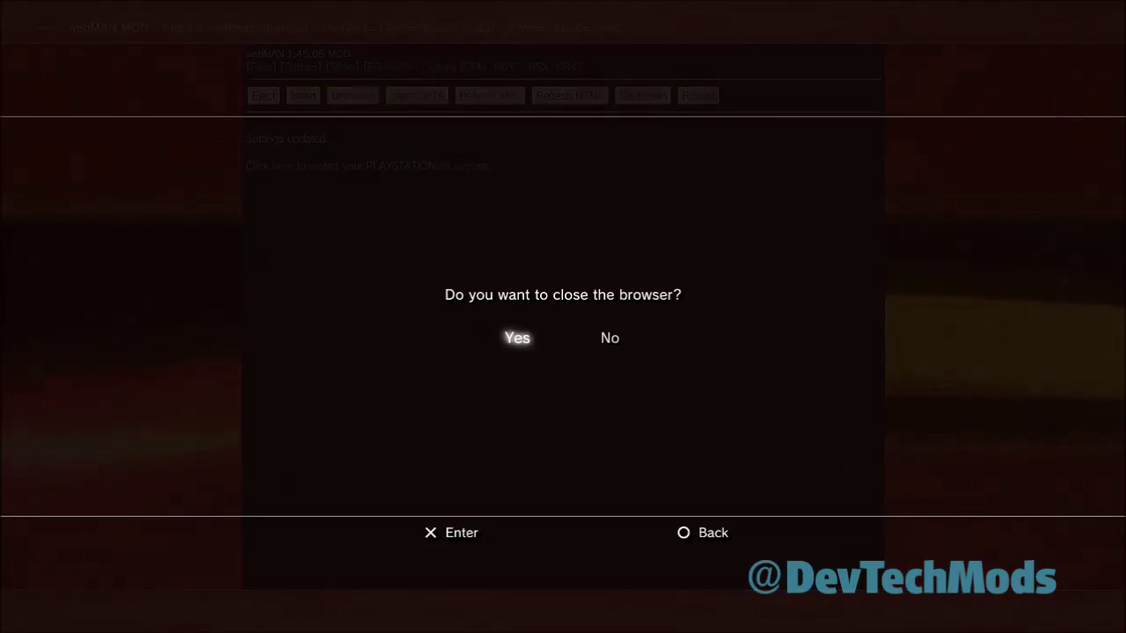
{"action": "key", "text": "Return"}
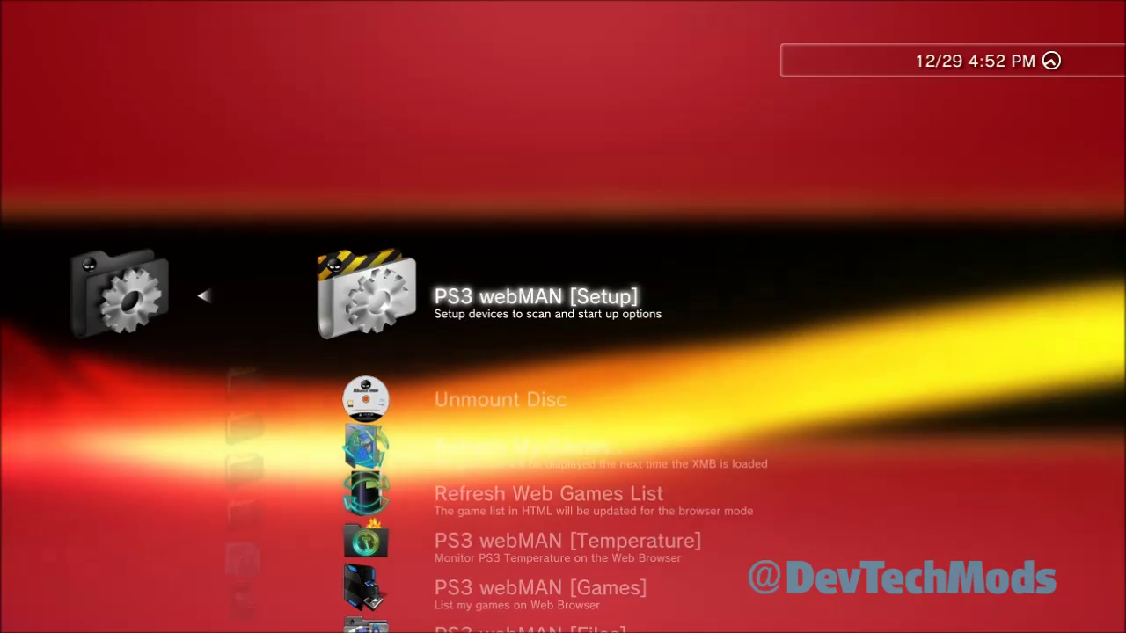
- Look through the PLAYSTATION®3, PLAYSTATION®2 and PLAYSTATION® folders in webMAN Games and return to the Game category
{"action": "key", "text": "Escape"}
{"action": "key", "text": "Down"}
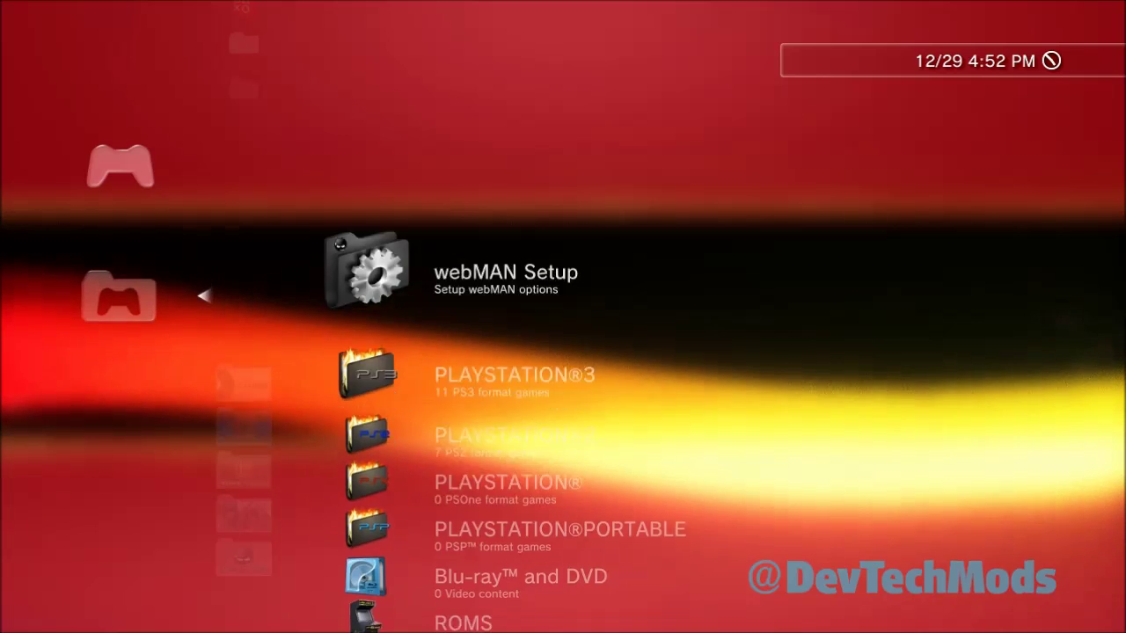
{"action": "key", "text": "Down"}
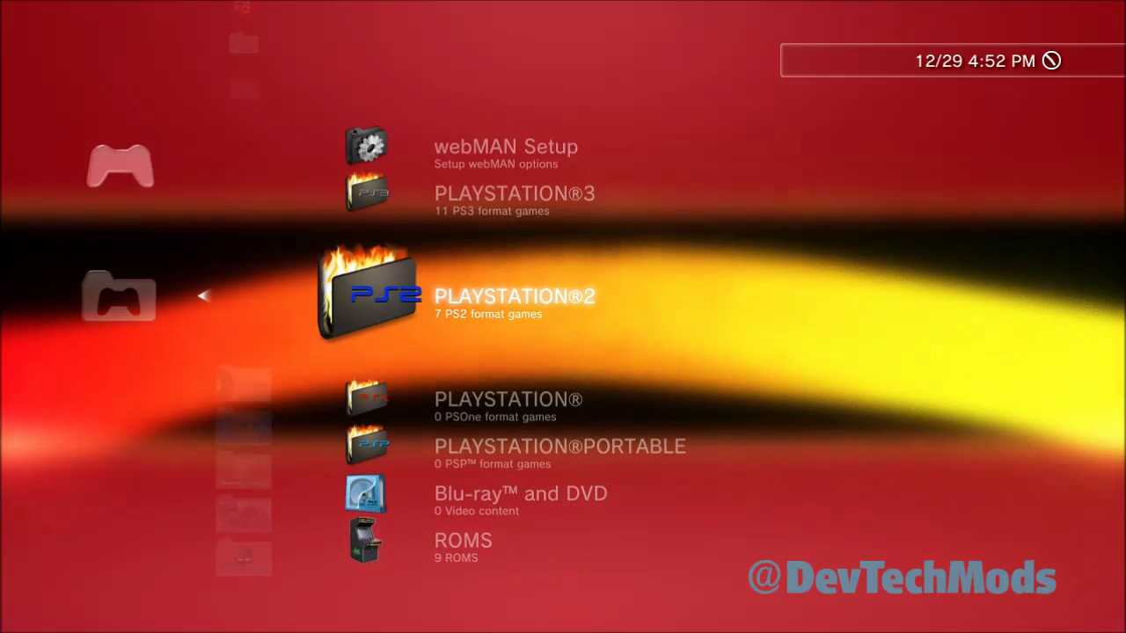
{"action": "key", "text": "Down"}
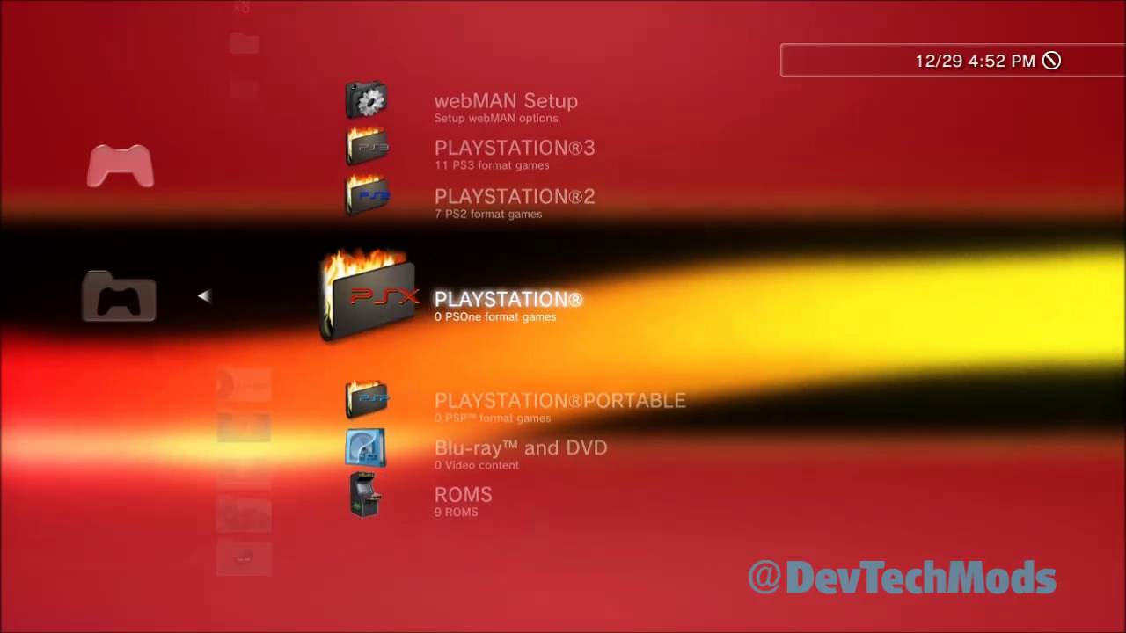
{"action": "key", "text": "Up"}
{"action": "key", "text": "Up"}
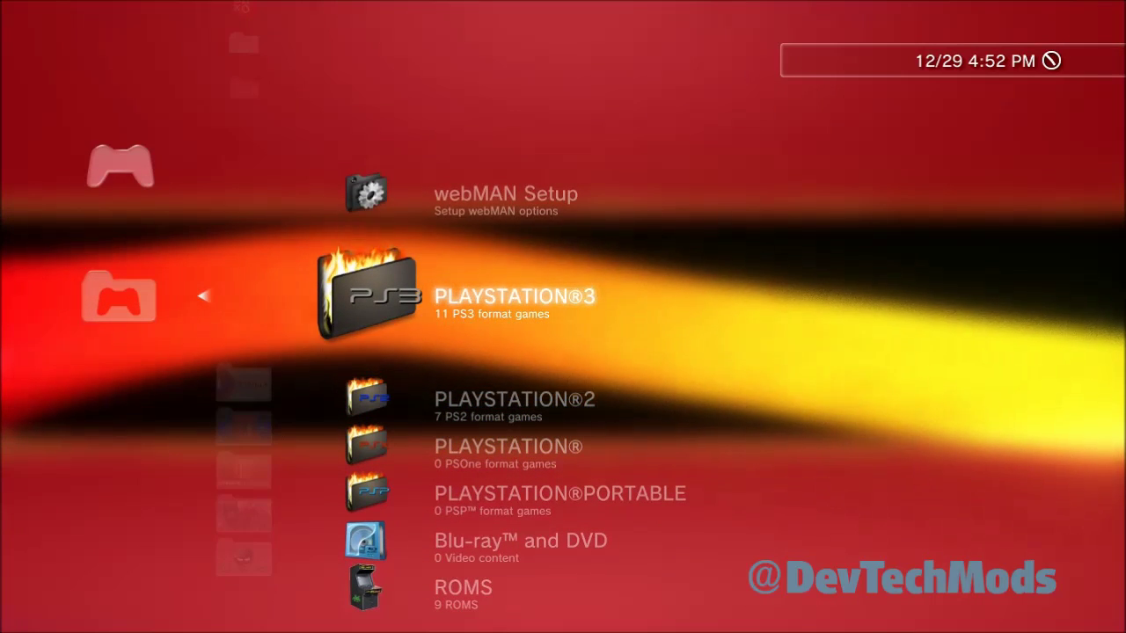
{"action": "key", "text": "Escape"}
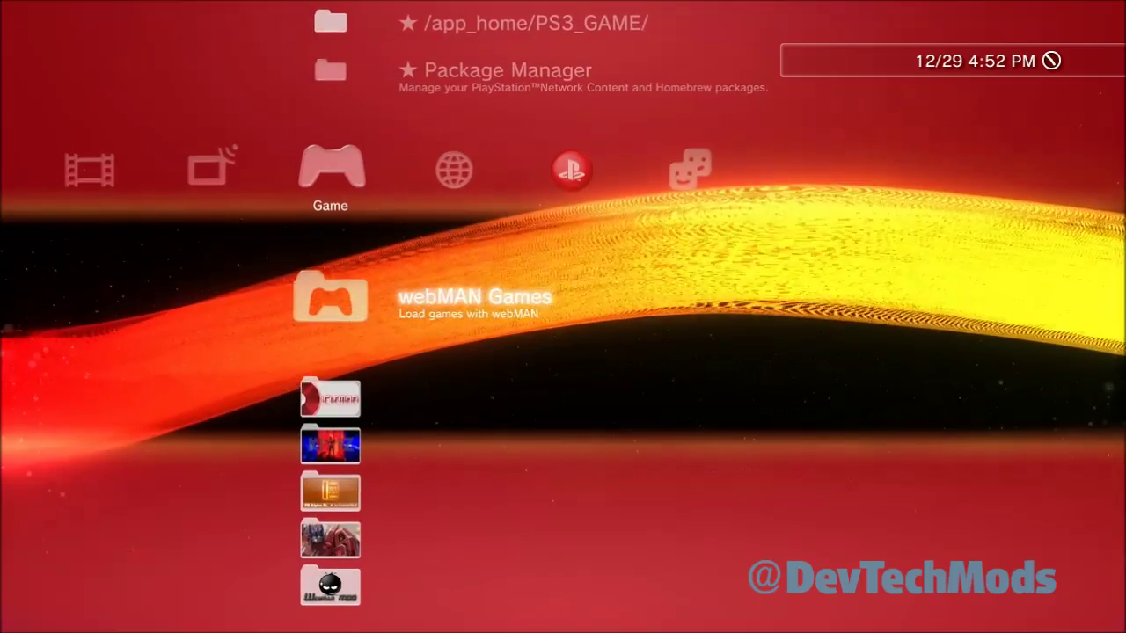
- Open the CFW Tools folder to check its Prepare NTFS Drives entry, and close the folder again
{"action": "key", "text": "Down"}
{"action": "key", "text": "Return"}
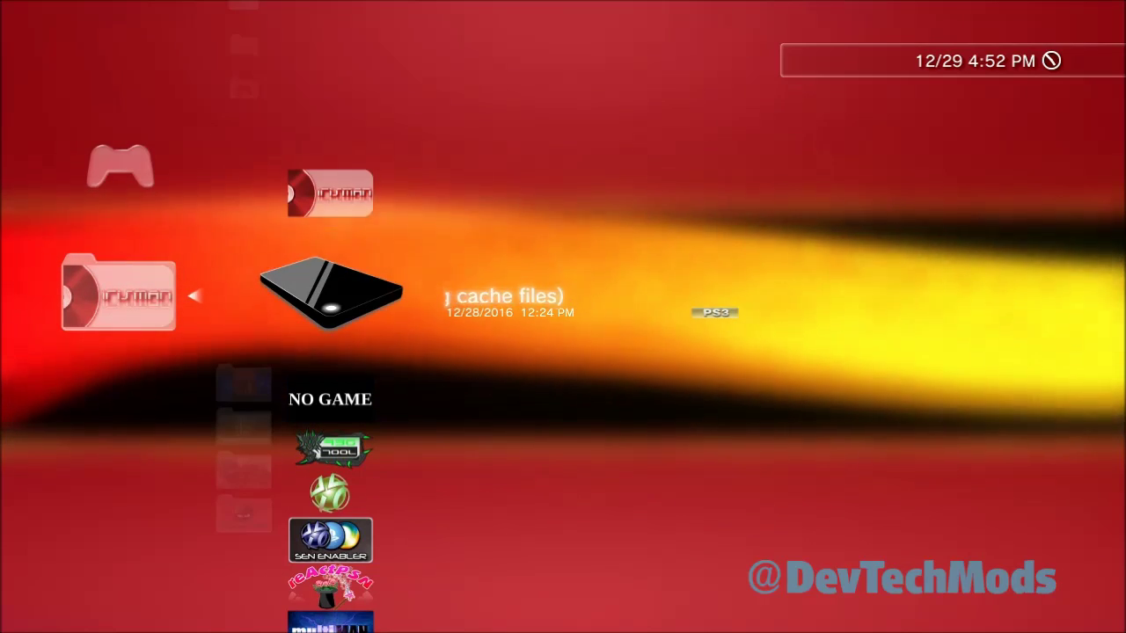
{"action": "key", "text": "Escape"}
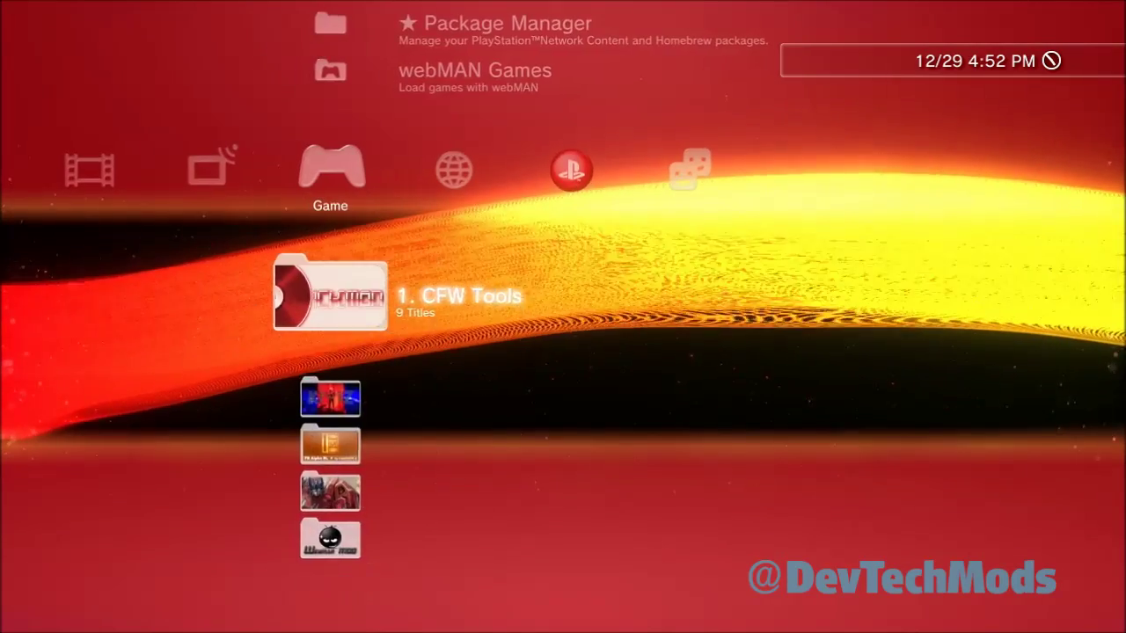
- Check the Prepare NTFS Drives entry below Shutdown PS3 in the webMAN Setup folder, and go back to webMAN Games
{"action": "key", "text": "Up"}
{"action": "key", "text": "Return"}
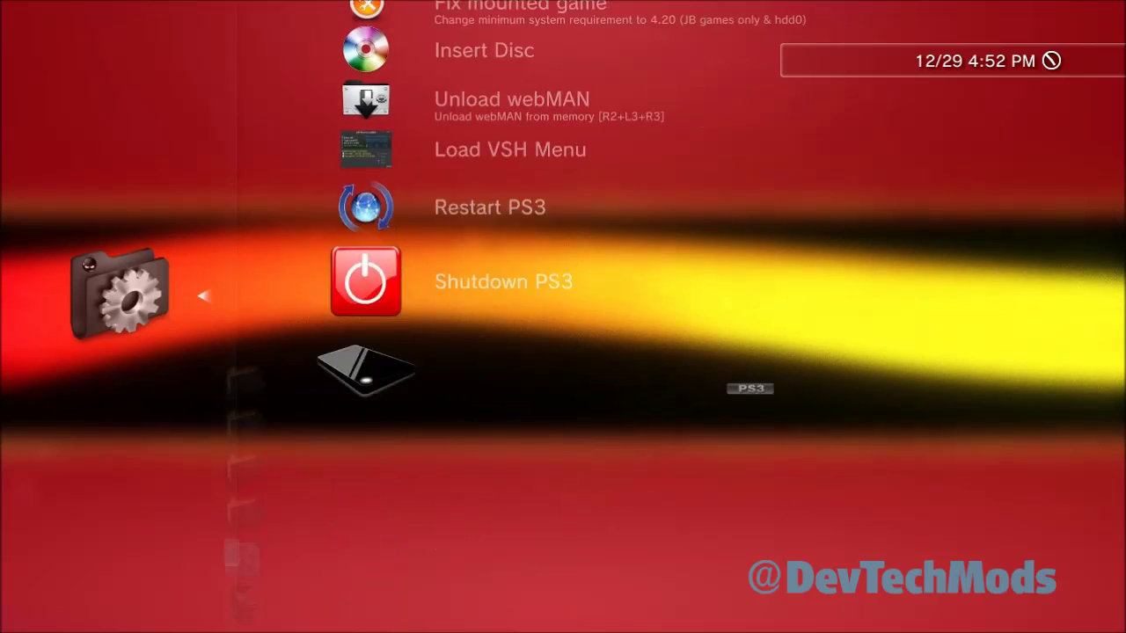
{"action": "key", "text": "Down"}
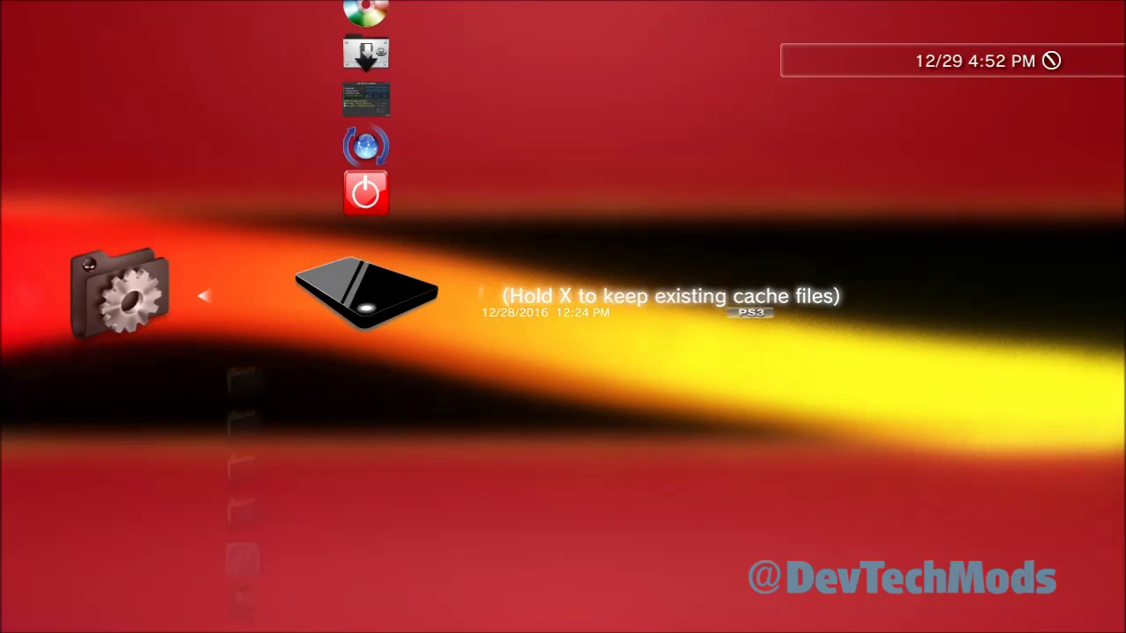
{"action": "key", "text": "Escape"}
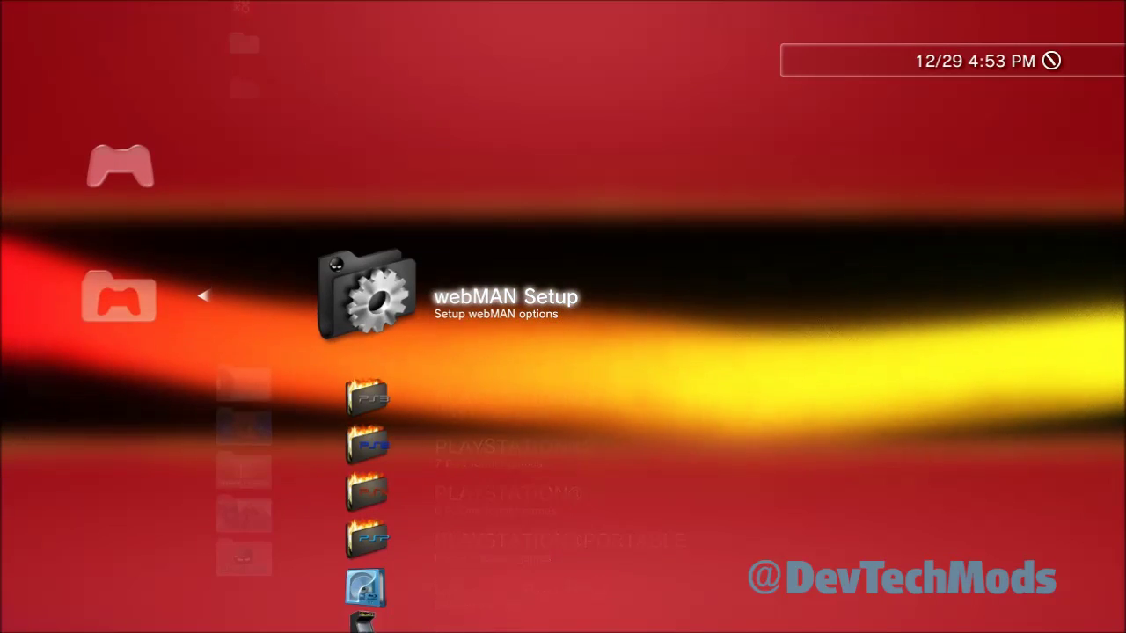
- Review the console folders in webMAN Games and return to the webMAN Setup entry
{"action": "key", "text": "Down"}
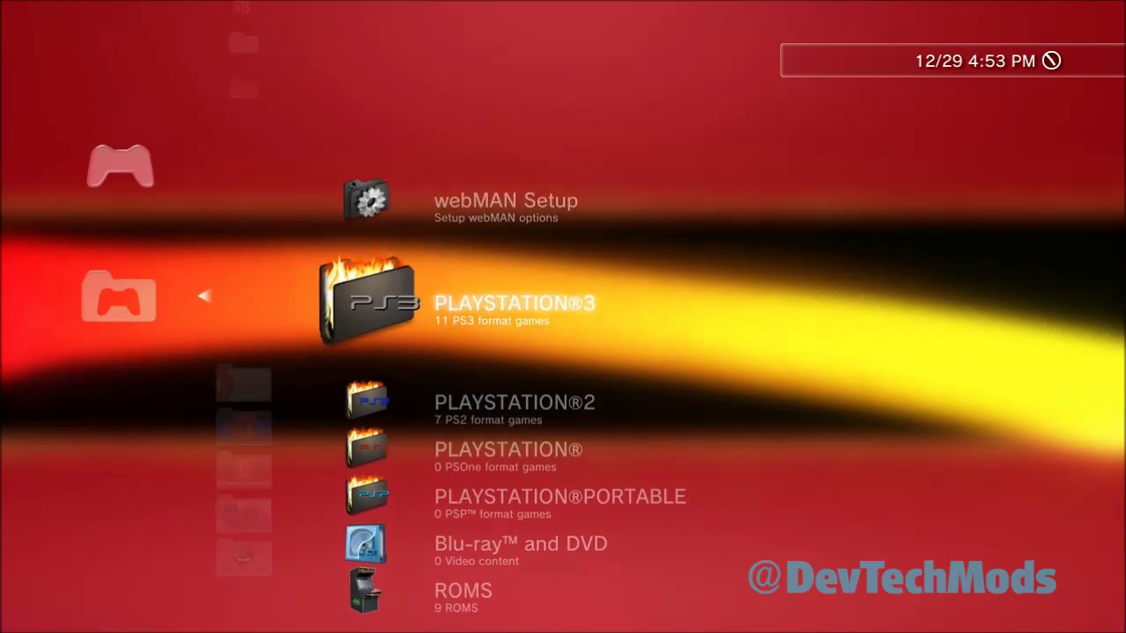
{"action": "key", "text": "Down"}
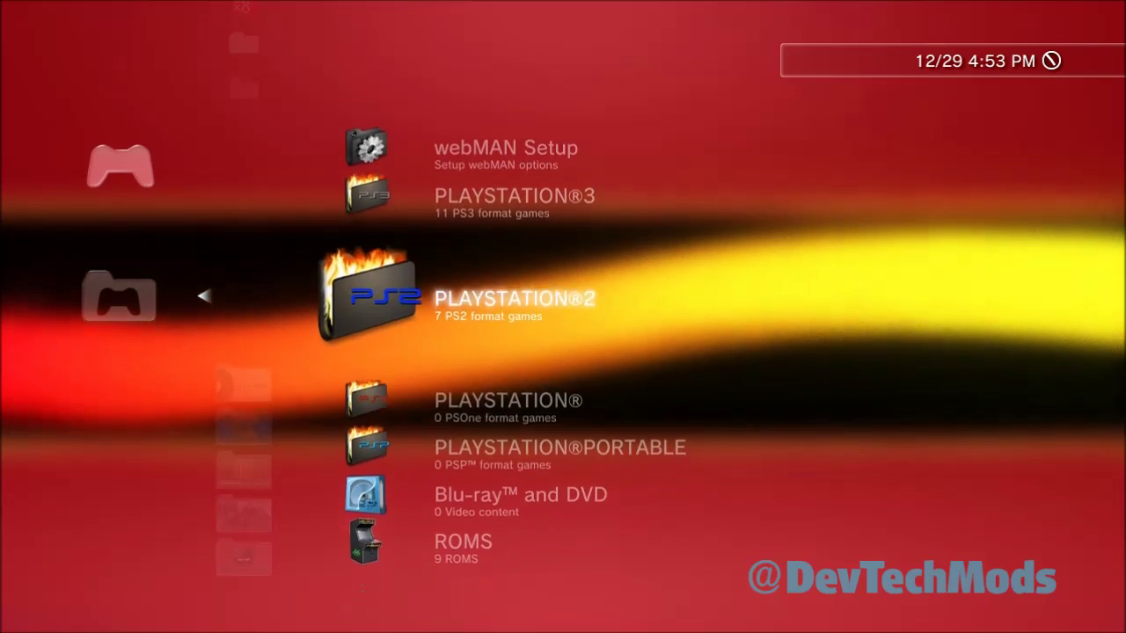
{"action": "key", "text": "Down"}
{"action": "key", "text": "Up"}
{"action": "key", "text": "Up"}
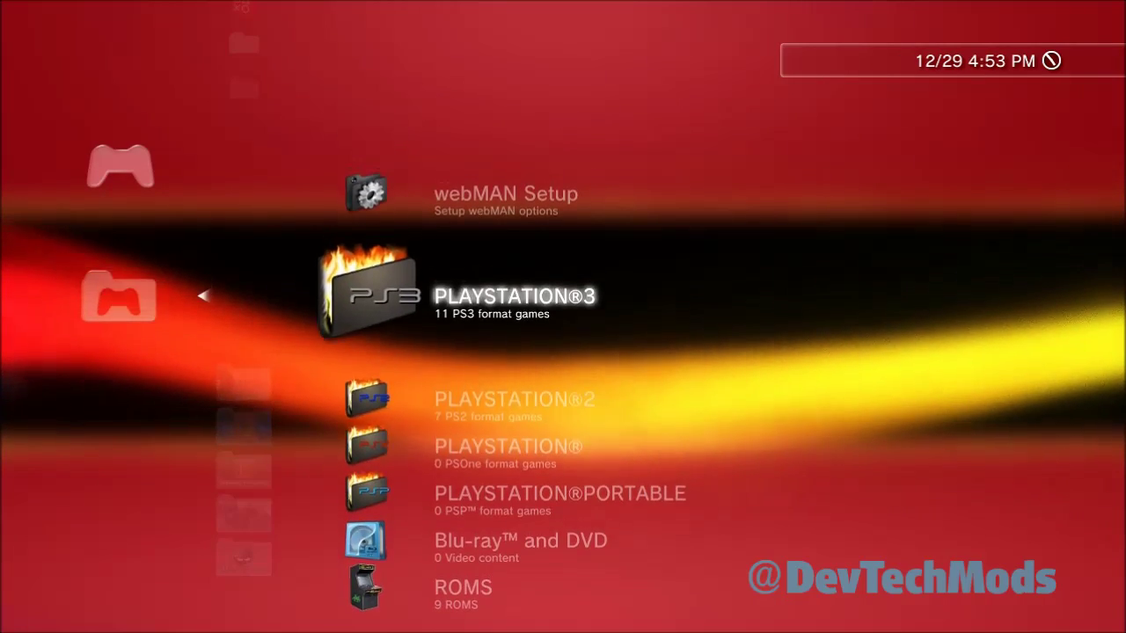
{"action": "key", "text": "Down"}
{"action": "key", "text": "Down"}
{"action": "key", "text": "Down"}
{"action": "key", "text": "Up"}
{"action": "key", "text": "Up"}
{"action": "key", "text": "Up"}
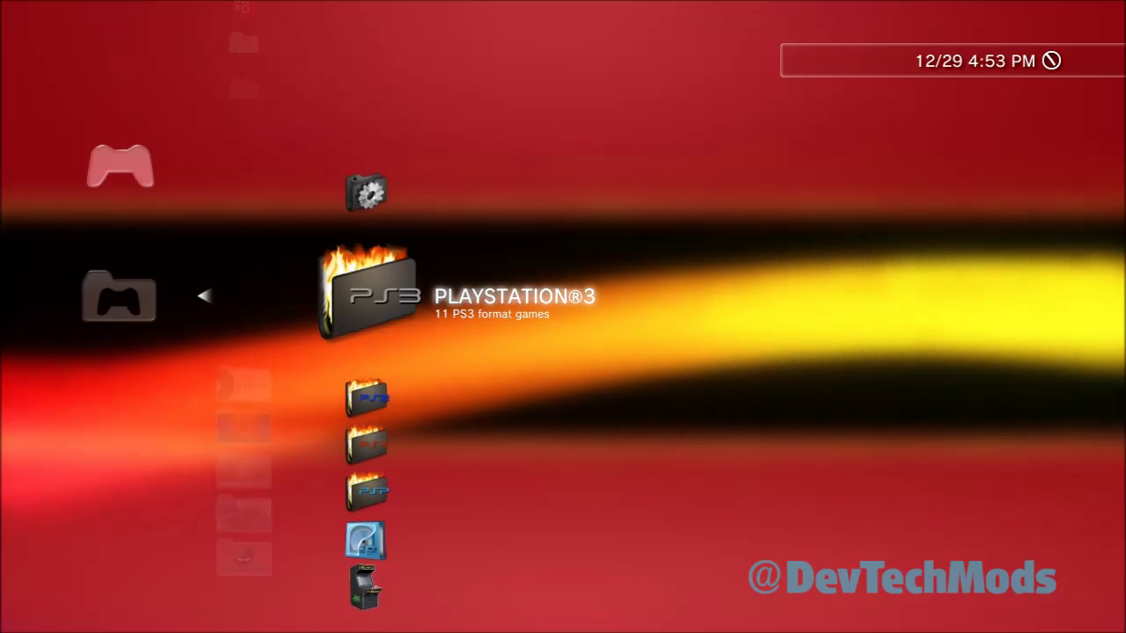
{"action": "key", "text": "Down"}
{"action": "key", "text": "Up"}
{"action": "key", "text": "Up"}
{"action": "key", "text": "Down"}
{"action": "key", "text": "Down"}
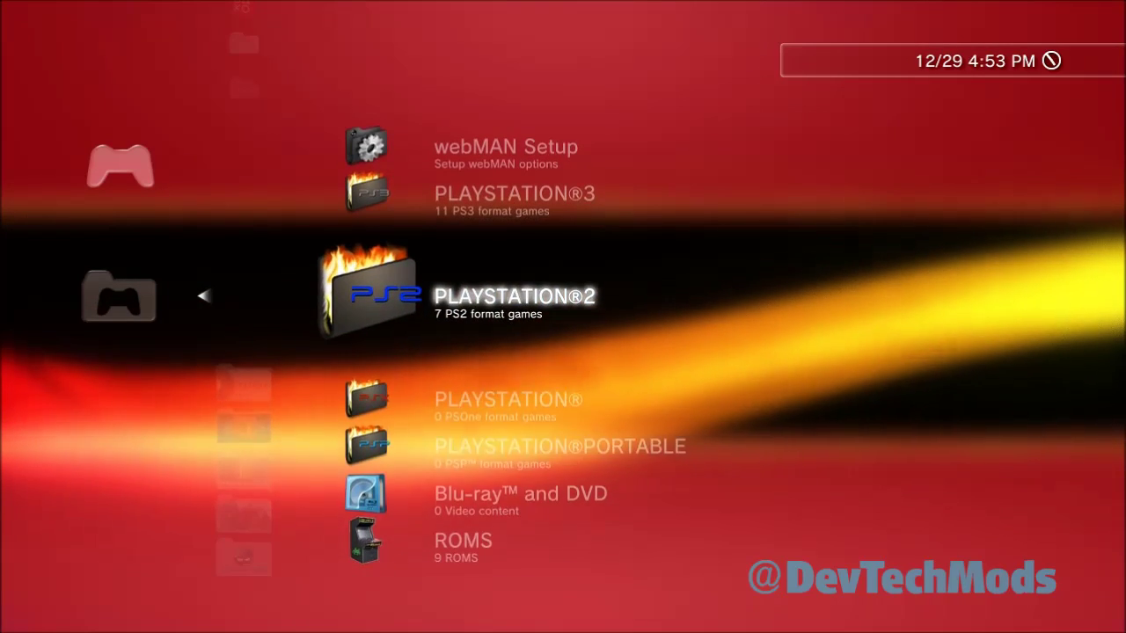
{"action": "key", "text": "Up"}
{"action": "key", "text": "Up"}
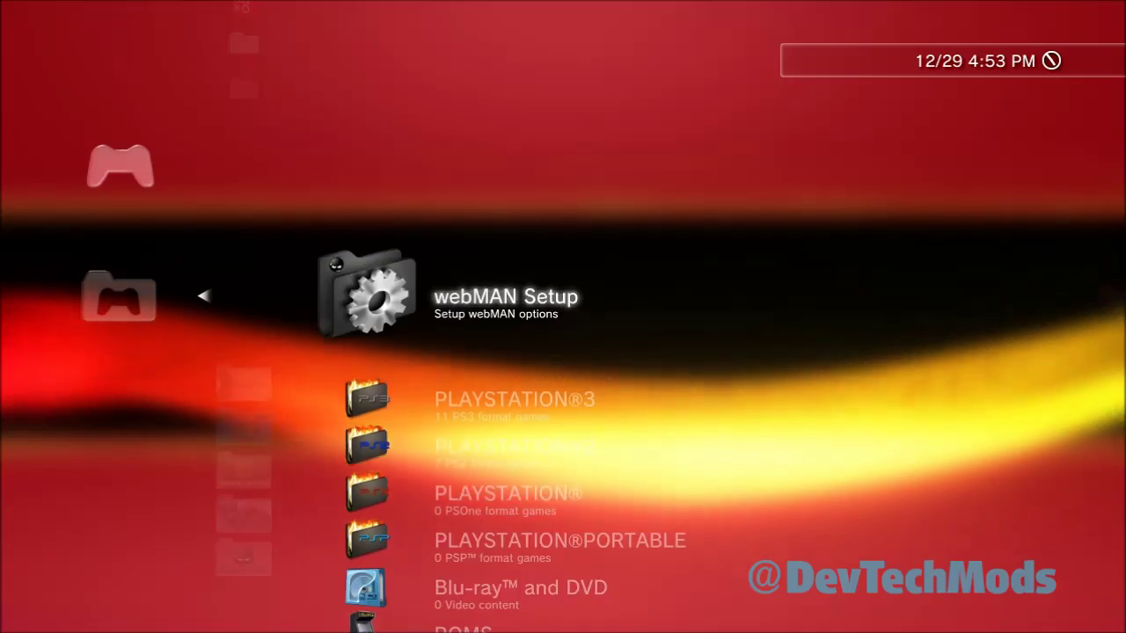
- Open the webMAN Setup folder and browse its entries from Prepare NTFS Drives 1.17 up to PS3 webMAN [Setup]
{"action": "key", "text": "Return"}
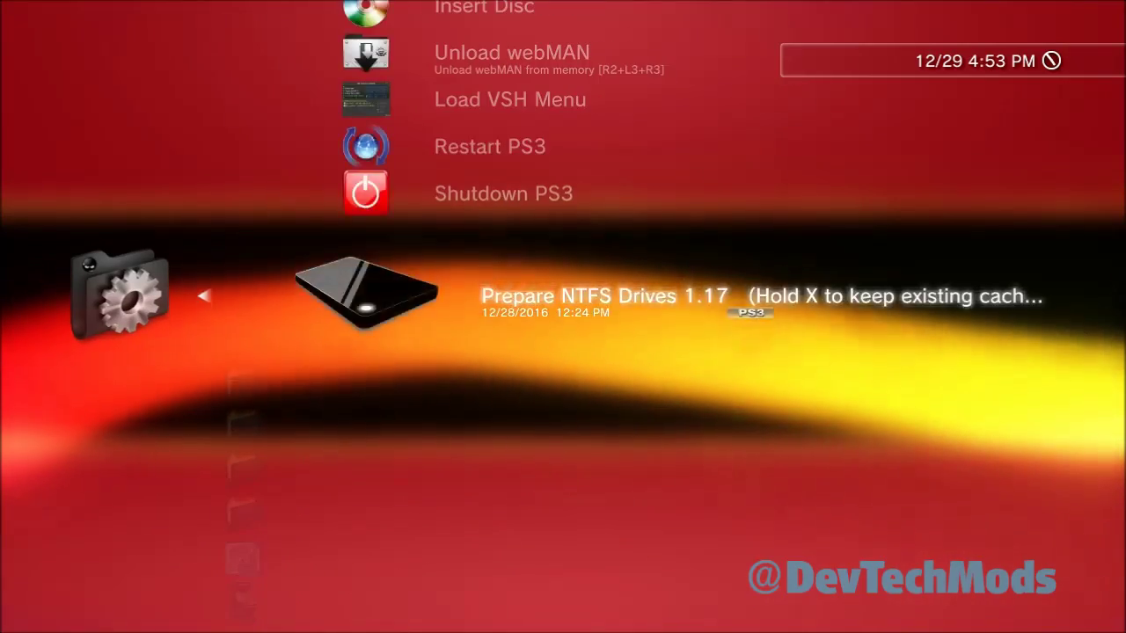
{"action": "key", "text": "Up"}
{"action": "key", "text": "Up"}
{"action": "key", "text": "Up"}
{"action": "key", "text": "Up"}
{"action": "key", "text": "Up"}
{"action": "key", "text": "Up"}
{"action": "key", "text": "Up"}
{"action": "key", "text": "Up"}
{"action": "key", "text": "Up"}
{"action": "key", "text": "Up"}
{"action": "key", "text": "Up"}
{"action": "key", "text": "Up"}
{"action": "key", "text": "Up"}
{"action": "key", "text": "Up"}
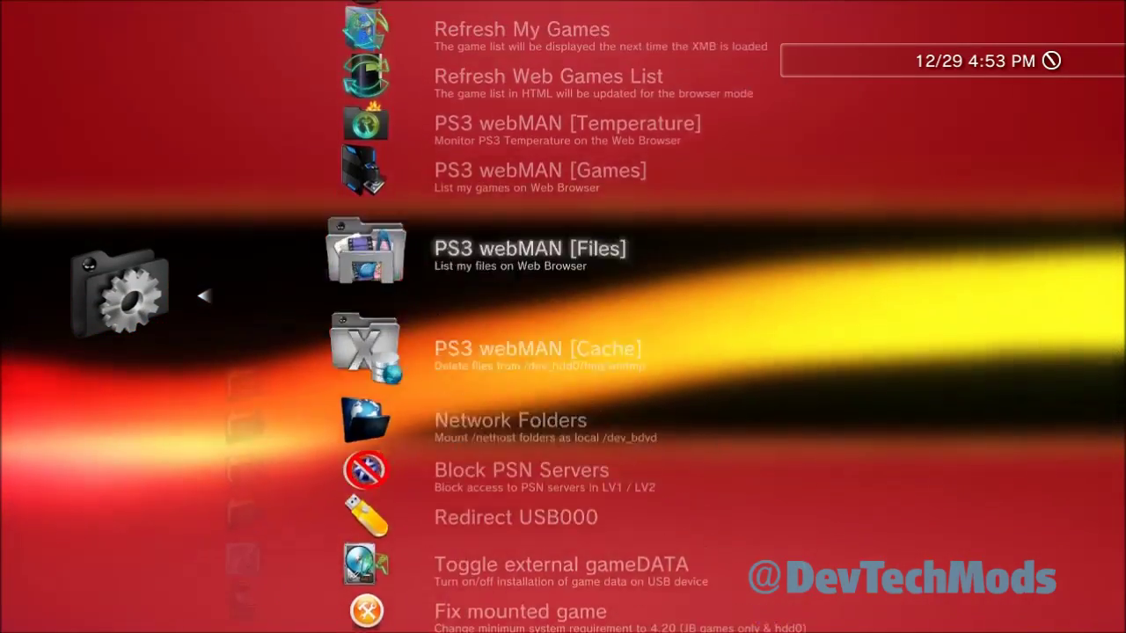
{"action": "key", "text": "Up"}
{"action": "key", "text": "Up"}
{"action": "key", "text": "Up"}
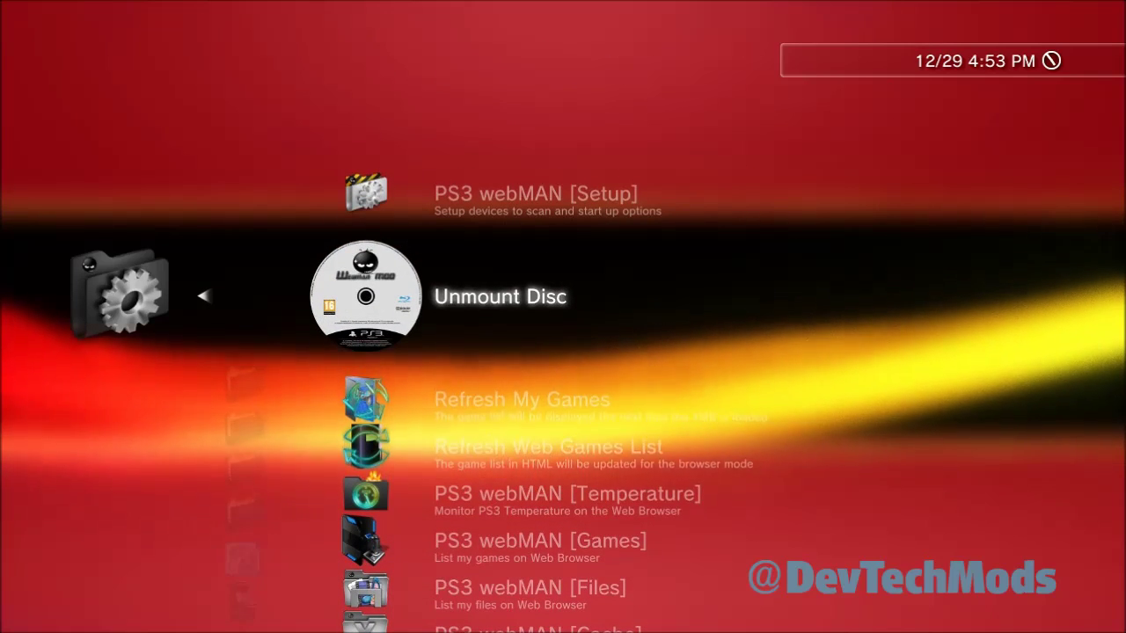
{"action": "key", "text": "Up"}
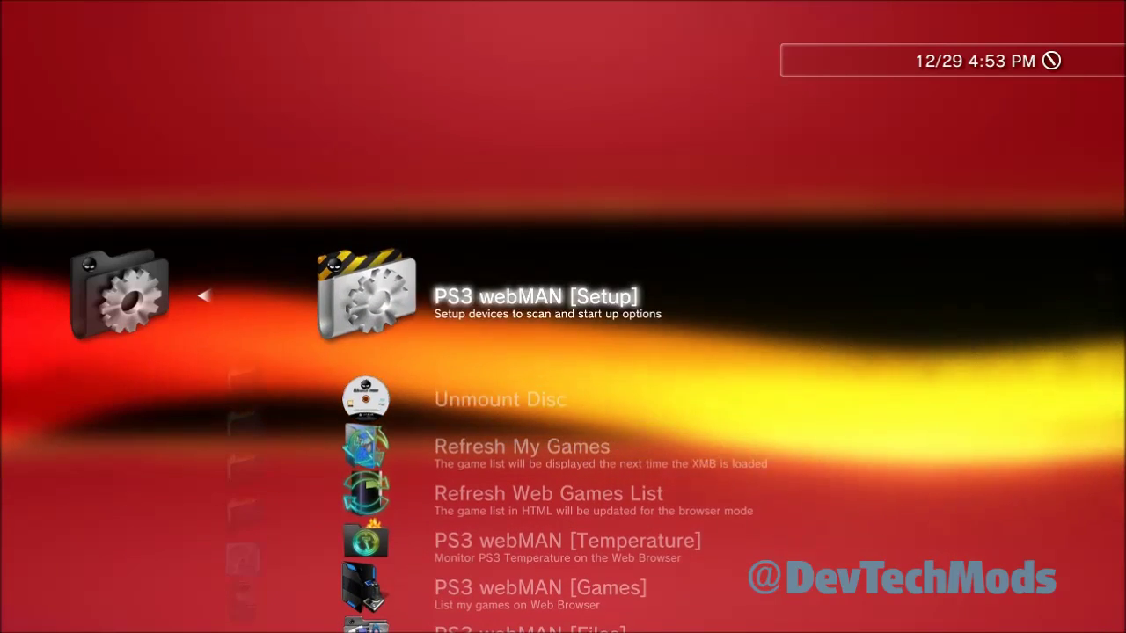
- View the Unmount Disc, Refresh My Games and Refresh Web Games List entries in the webMAN Setup folder
{"action": "key", "text": "Down"}
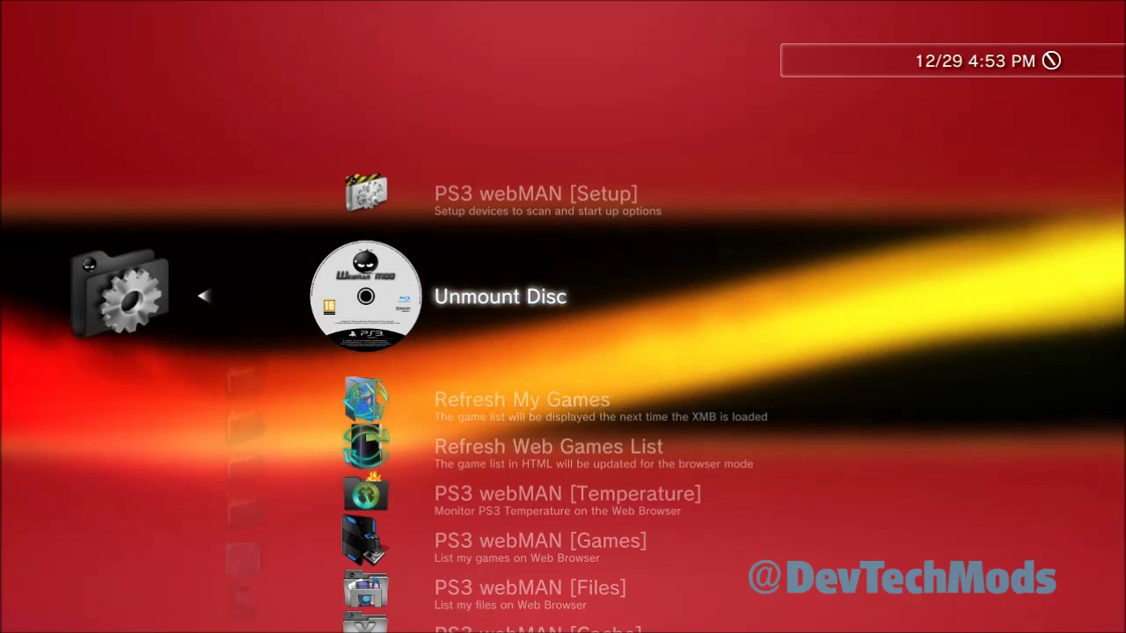
{"action": "key", "text": "Down"}
{"action": "key", "text": "Down"}
{"action": "key", "text": "Up"}
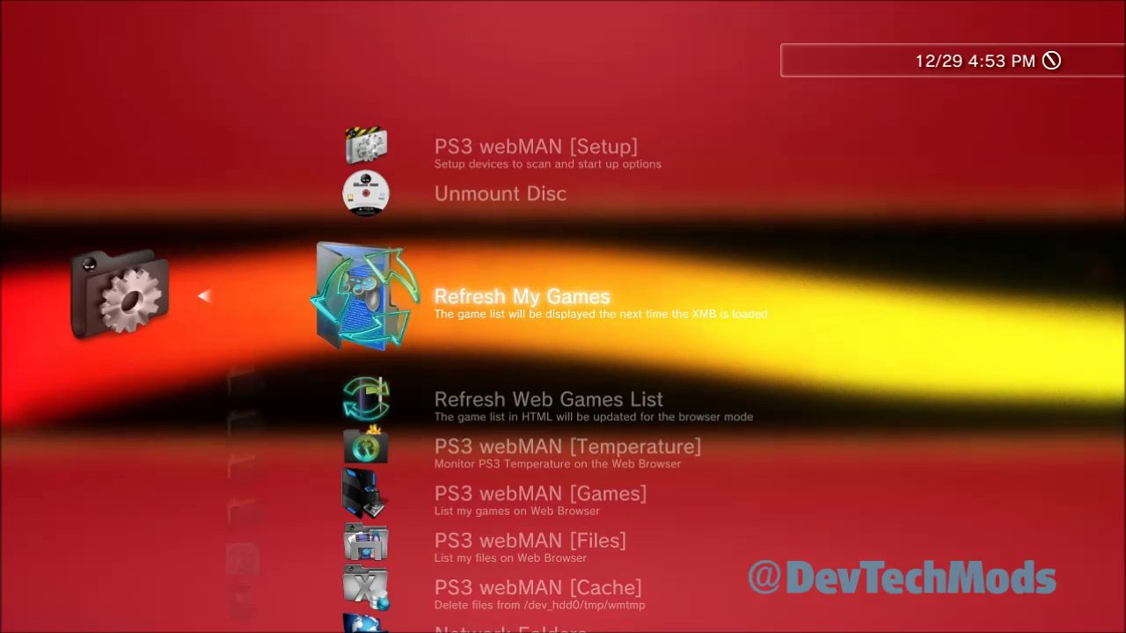
{"action": "key", "text": "Down"}
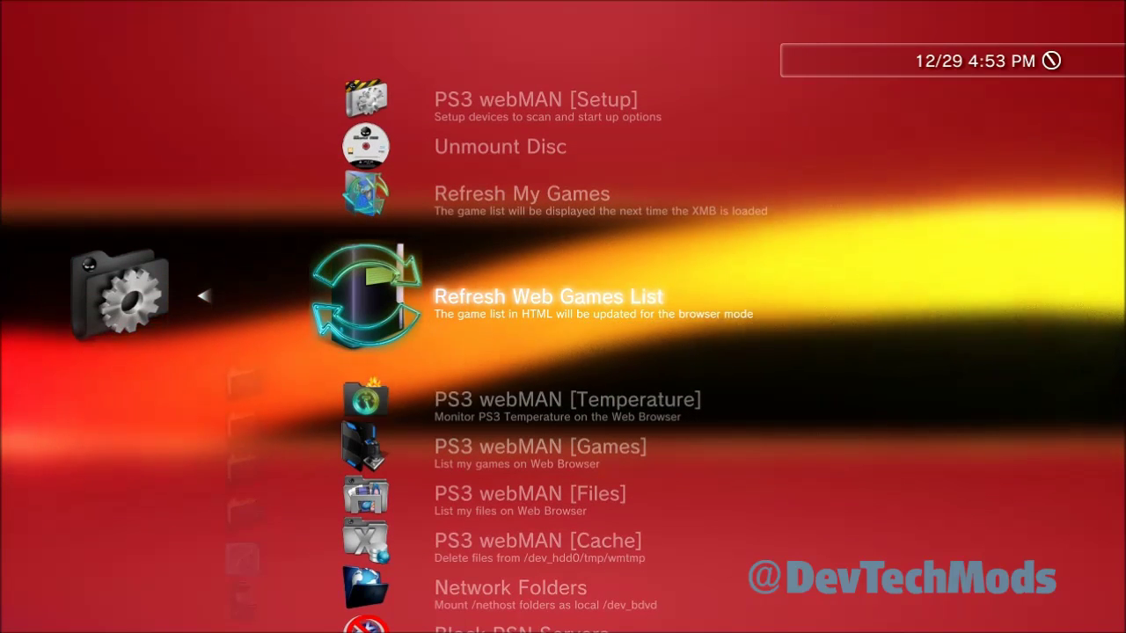
- Examine the remaining webMAN Setup tools, such as Files, Cache, Network Folders and Block PSN Servers, and return to the Game category
{"action": "key", "text": "Down"}
{"action": "key", "text": "Down"}
{"action": "key", "text": "Down"}
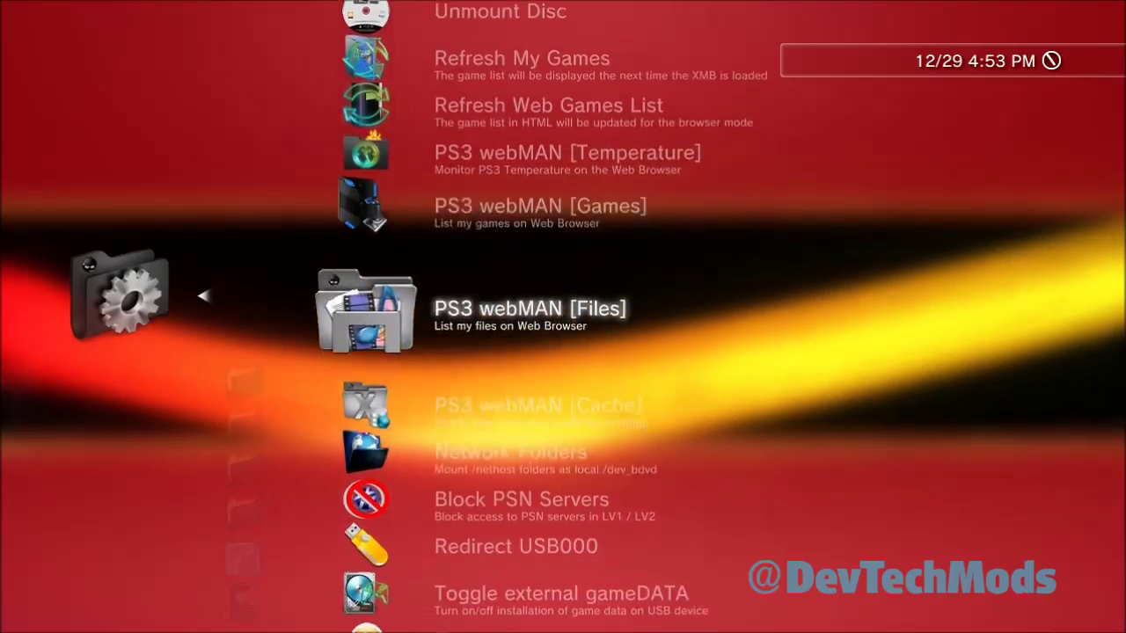
{"action": "key", "text": "Down"}
{"action": "key", "text": "Down"}
{"action": "key", "text": "Down"}
{"action": "key", "text": "Down"}
{"action": "key", "text": "Down"}
{"action": "key", "text": "Down"}
{"action": "key", "text": "Up"}
{"action": "key", "text": "Up"}
{"action": "key", "text": "Up"}
{"action": "key", "text": "Up"}
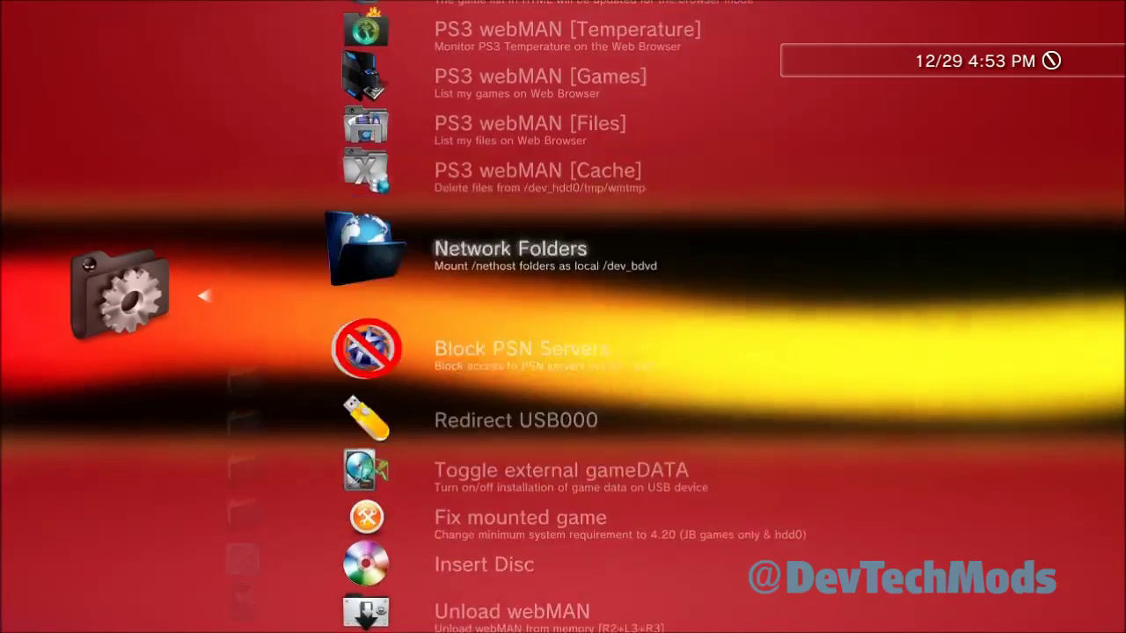
{"action": "key", "text": "Up"}
{"action": "key", "text": "Up"}
{"action": "key", "text": "Up"}
{"action": "key", "text": "Up"}
{"action": "key", "text": "Up"}
{"action": "key", "text": "Up"}
{"action": "key", "text": "Up"}
{"action": "key", "text": "Up"}
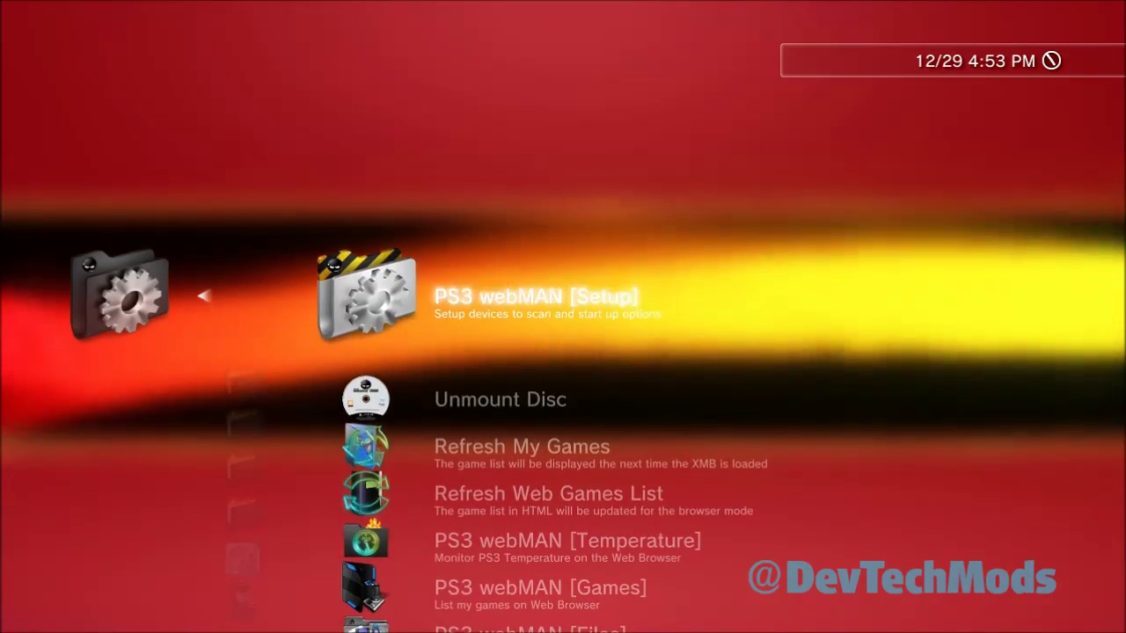
{"action": "key", "text": "Left"}
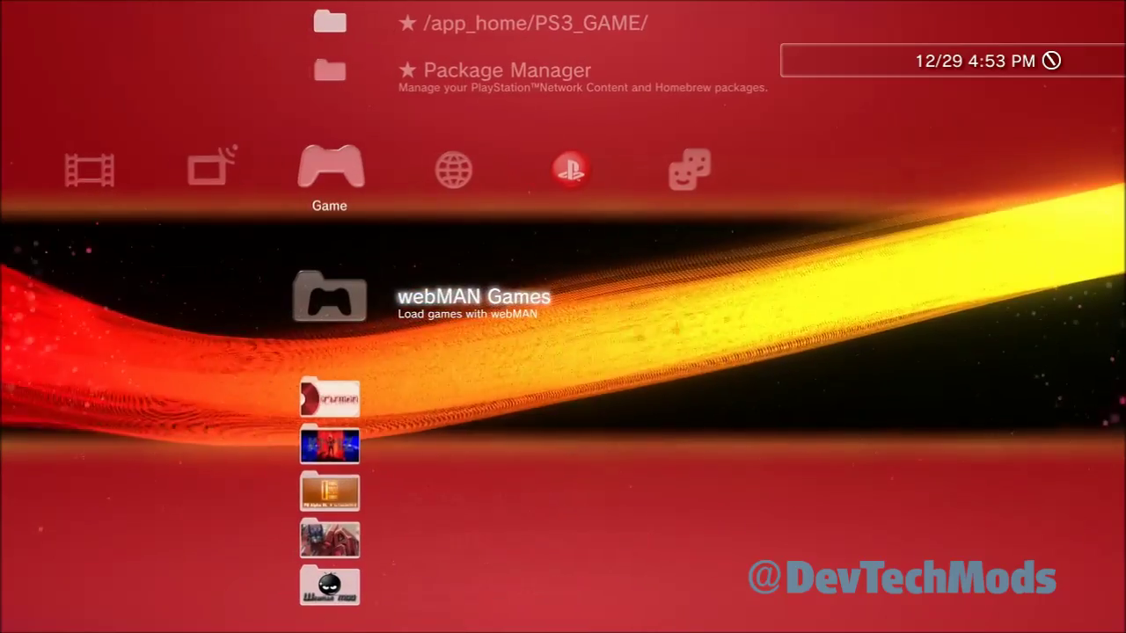